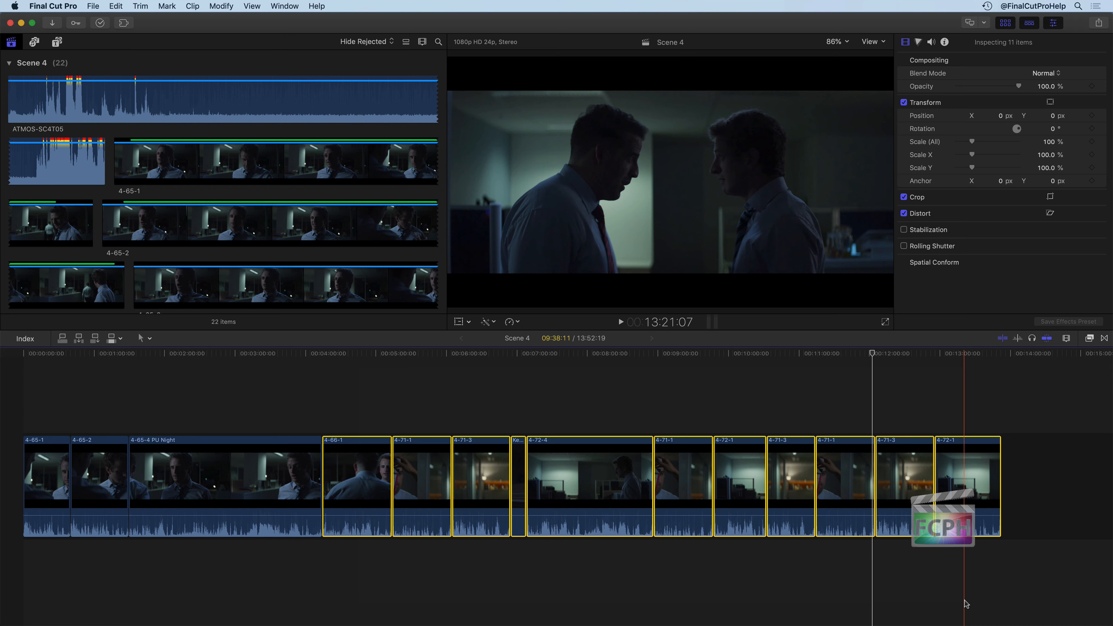
# Delete the selected clips after 4-65-4 PU Night from the timeline and mark a range of about 19:09 in browser clip 4-65-3
pyautogui.press('Delete')
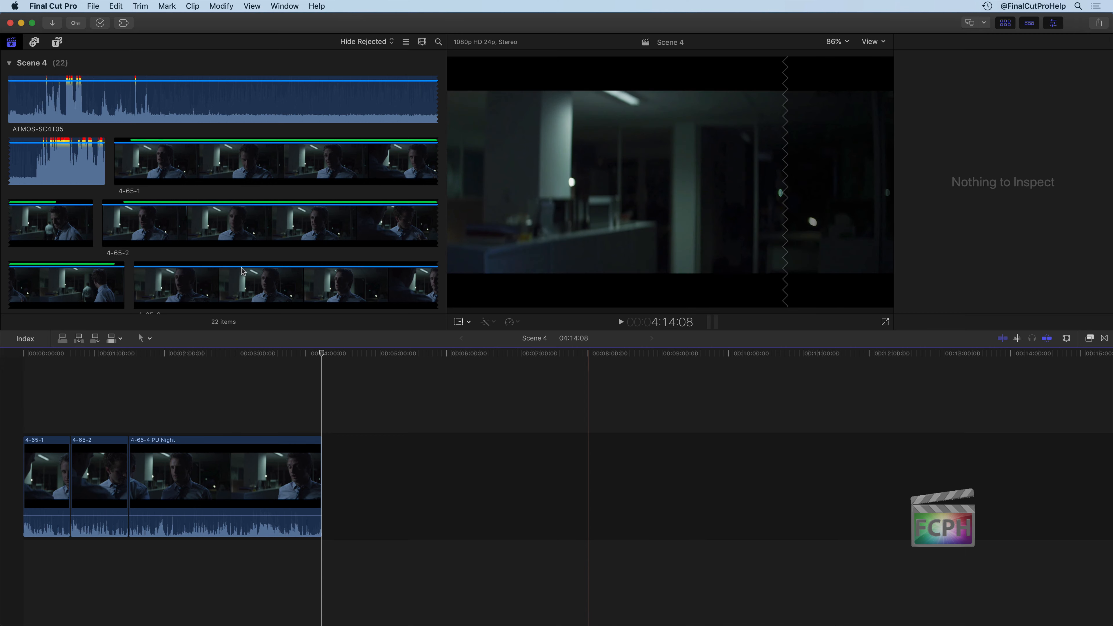
pyautogui.press('super+1')
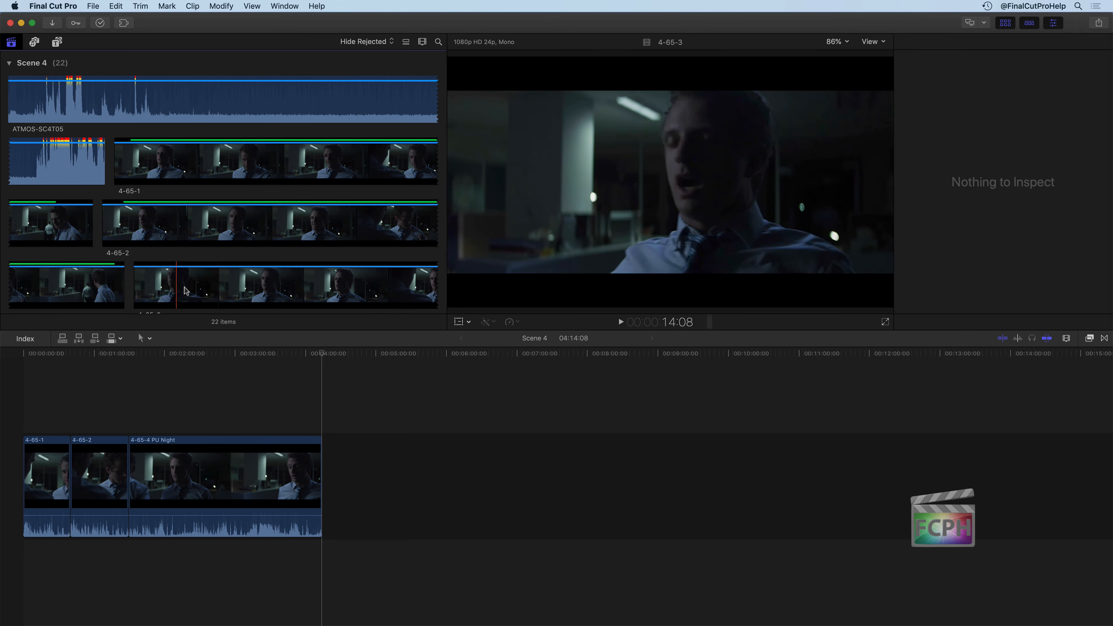
pyautogui.moveTo(147, 290); pyautogui.dragTo(311, 285)
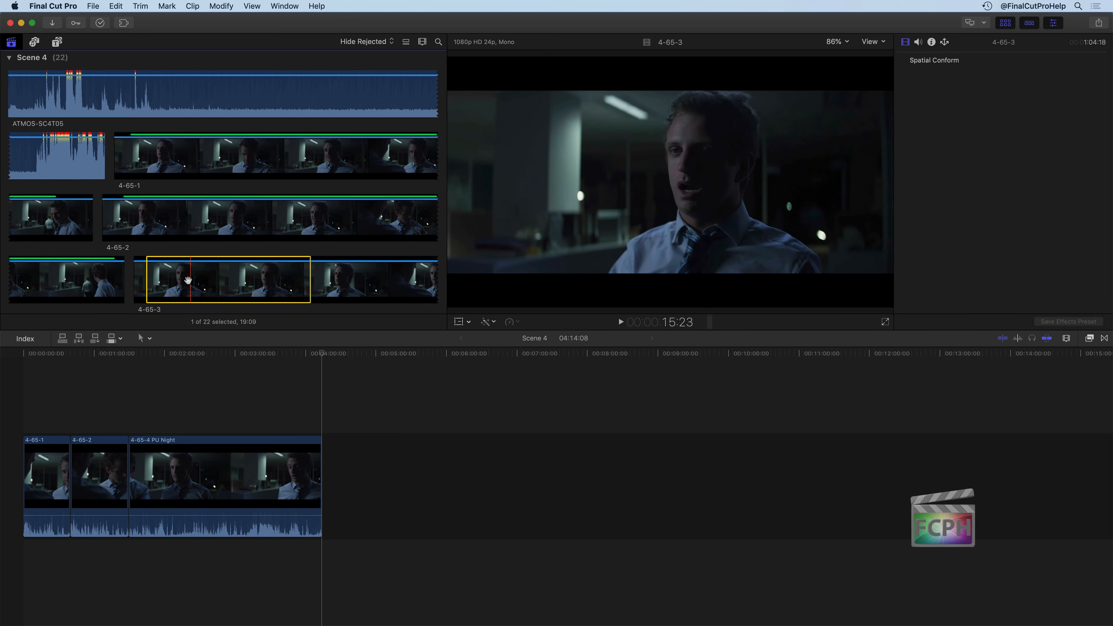
# Try the plain Replace edit on timeline clip 4-65-2 with the 4-65-3 range twice, undoing each attempt
pyautogui.moveTo(188, 280); pyautogui.dragTo(102, 474)
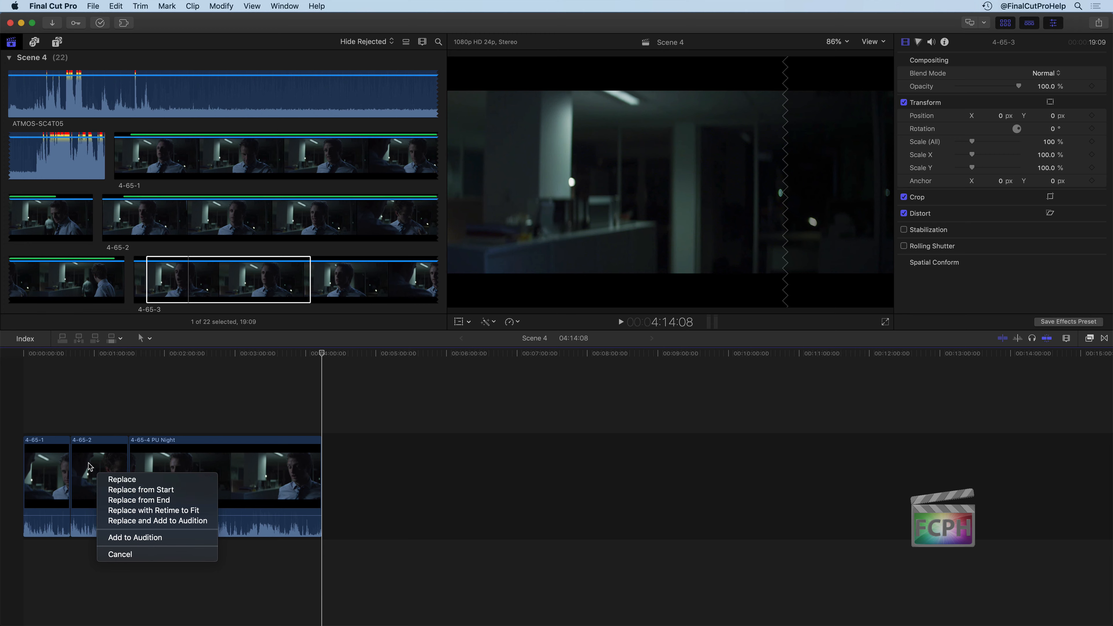
pyautogui.click(135, 481)
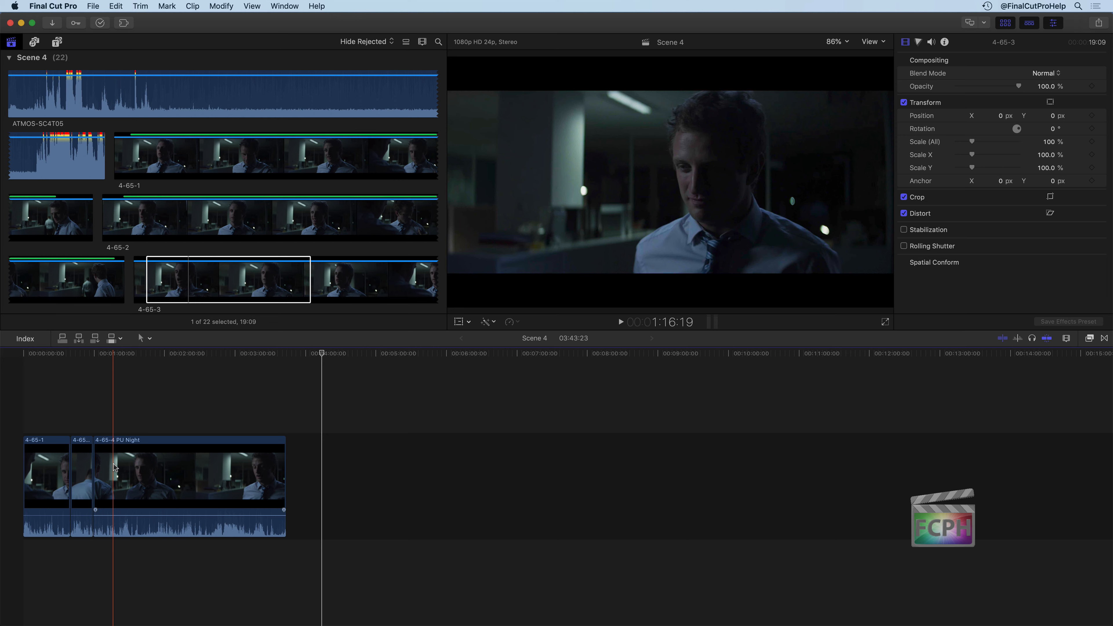
pyautogui.press('super+z')
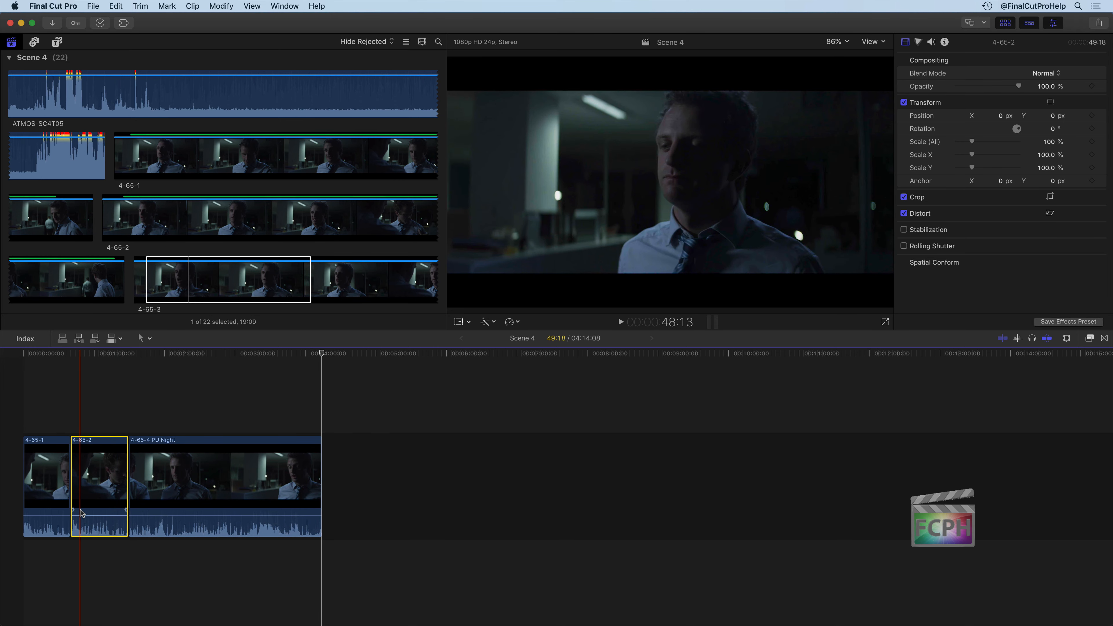
pyautogui.moveTo(203, 269); pyautogui.dragTo(101, 481)
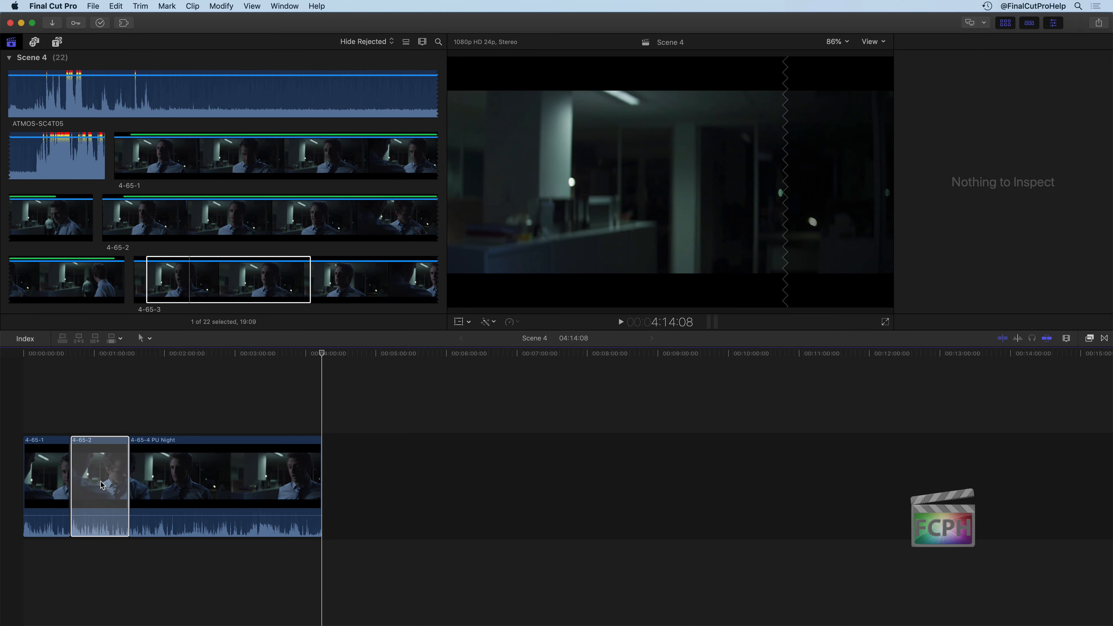
pyautogui.click(164, 488)
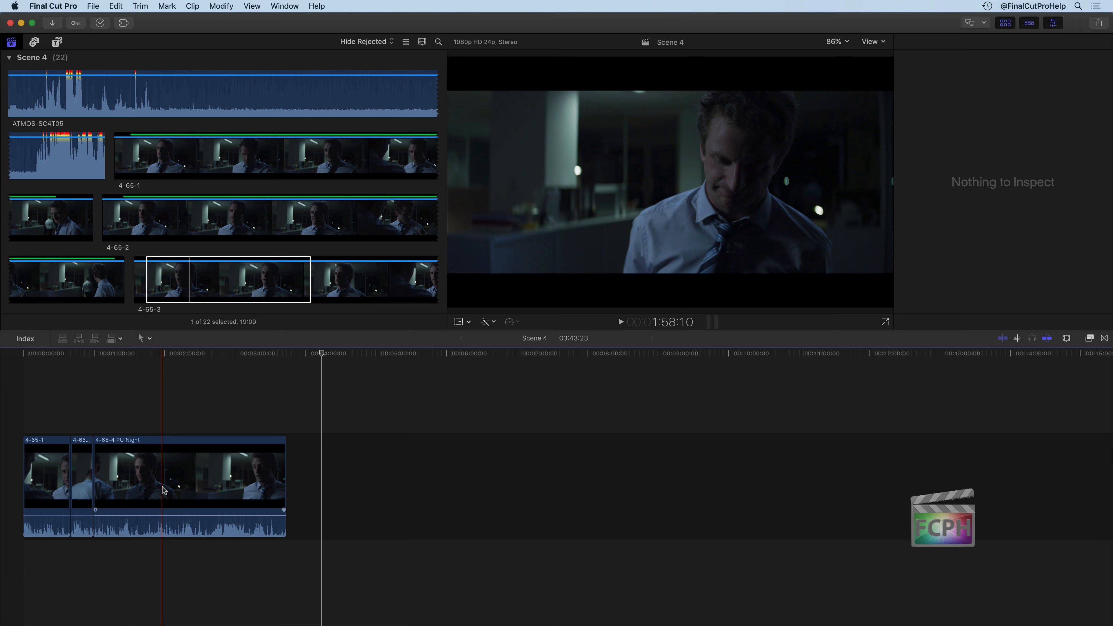
pyautogui.press('super+z')
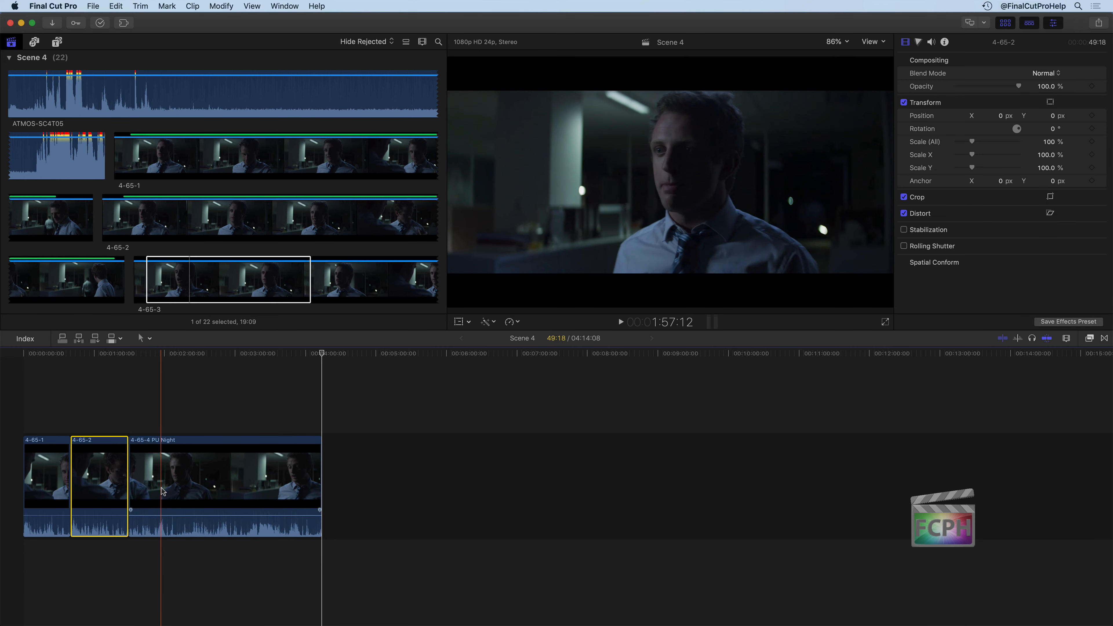
# Replace timeline clip 4-65-2 with the marked 4-65-3 range using Replace from Start
pyautogui.moveTo(182, 281); pyautogui.dragTo(96, 480)
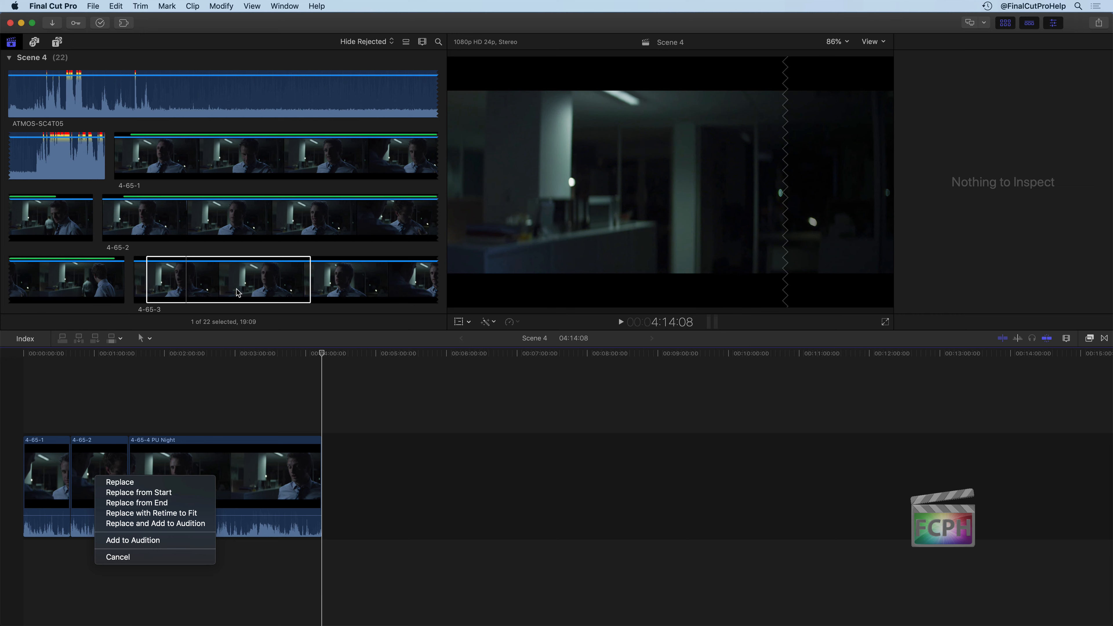
pyautogui.click(139, 493)
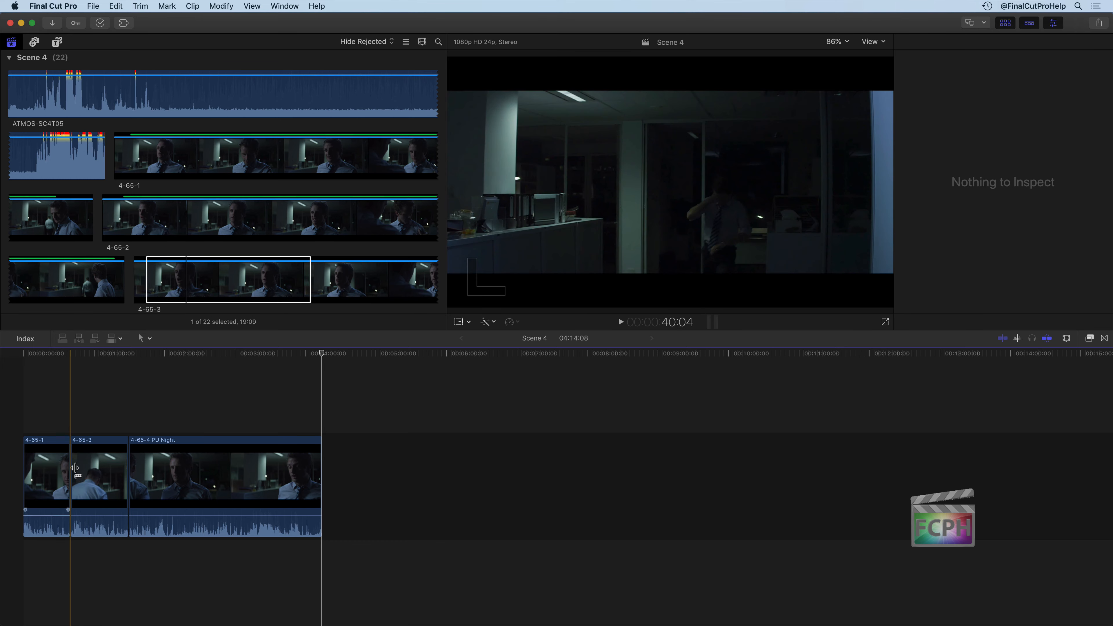
# Turn on Used Media Ranges in the browser and inspect the used portions of the Scene 4 clips
pyautogui.click(187, 268)
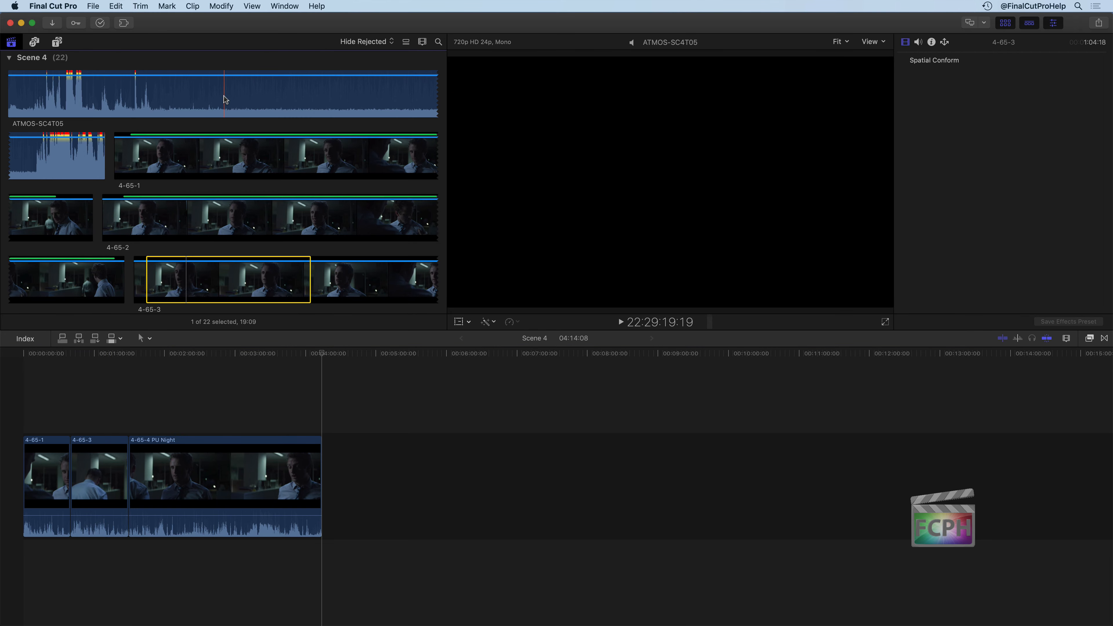
pyautogui.click(253, 6)
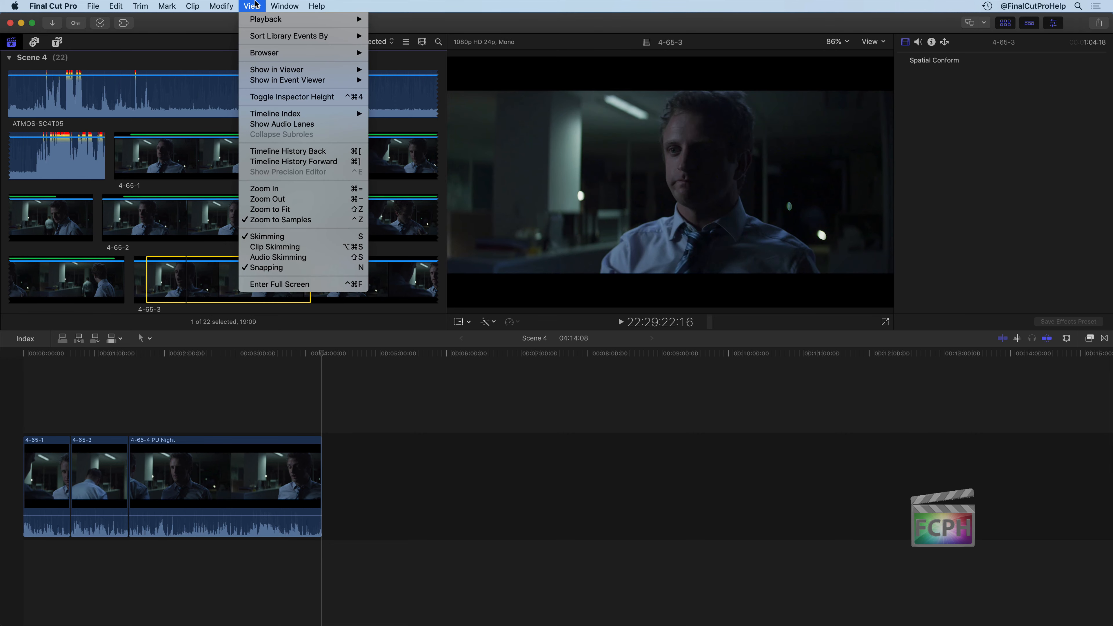
pyautogui.moveTo(360, 53)
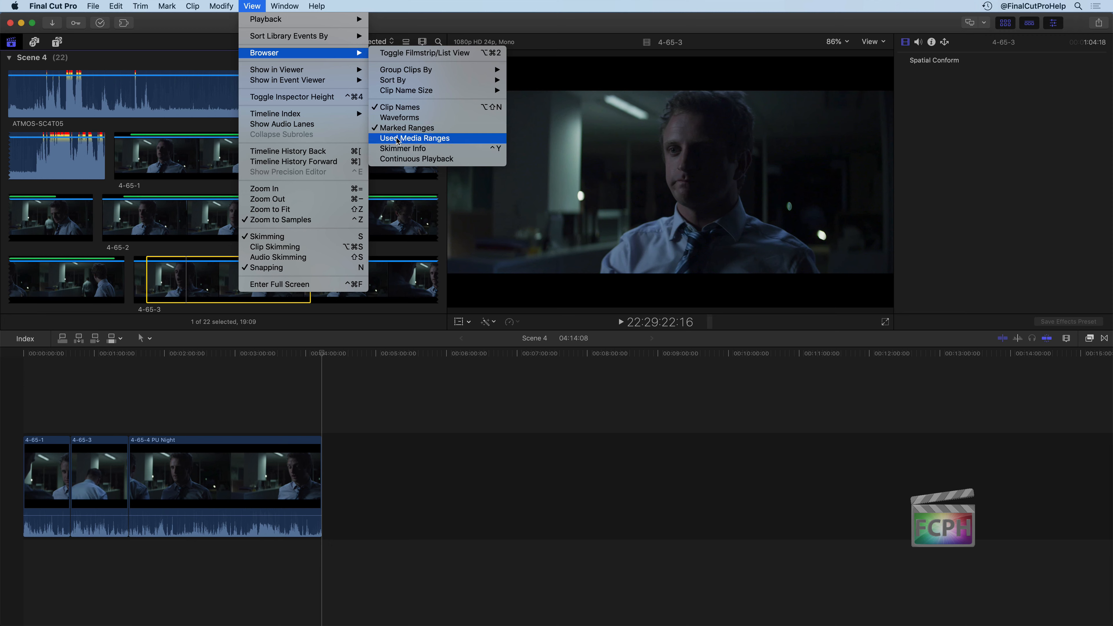
pyautogui.click(436, 139)
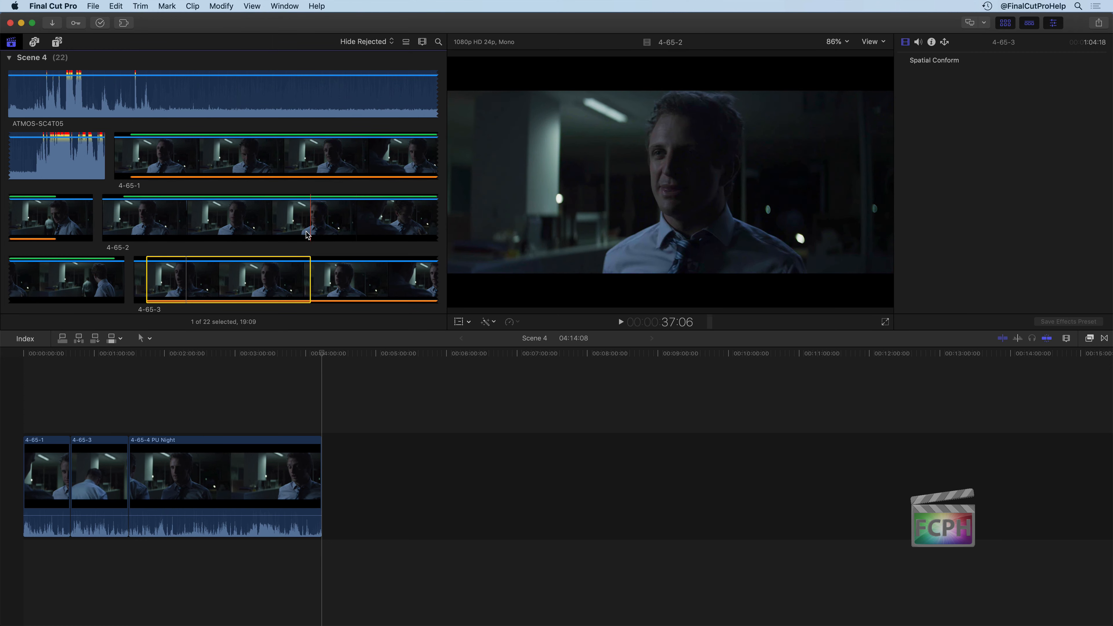
pyautogui.scroll(-5, 307, 234)
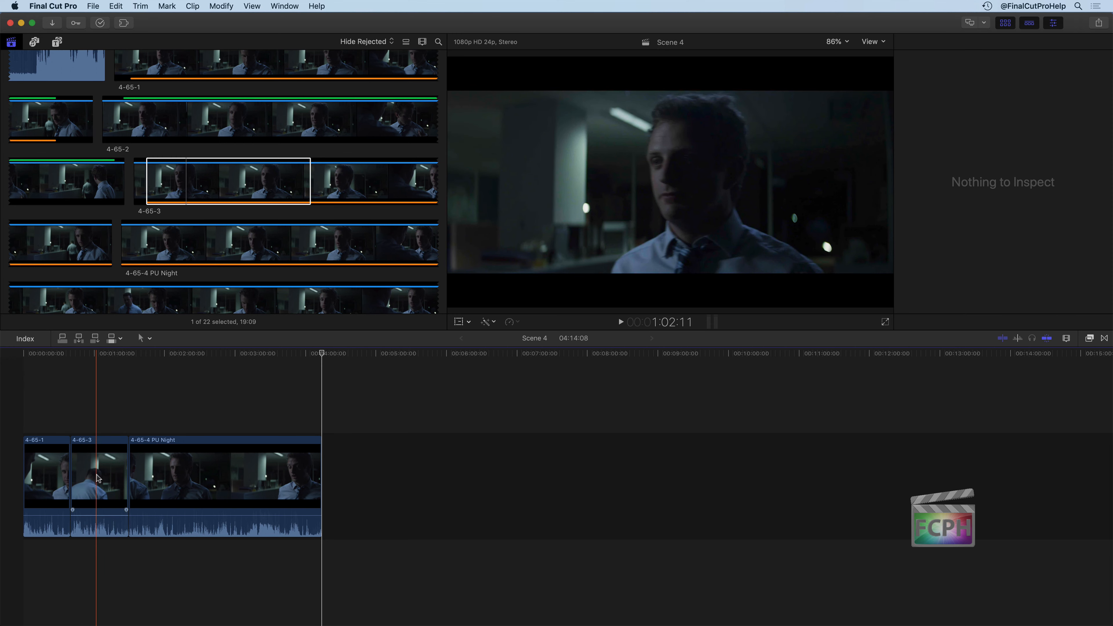
# Undo the Replace from Start edit, then try plain Replace on 4-65-2 and check the used range of 4-65-3
pyautogui.press('super+z')
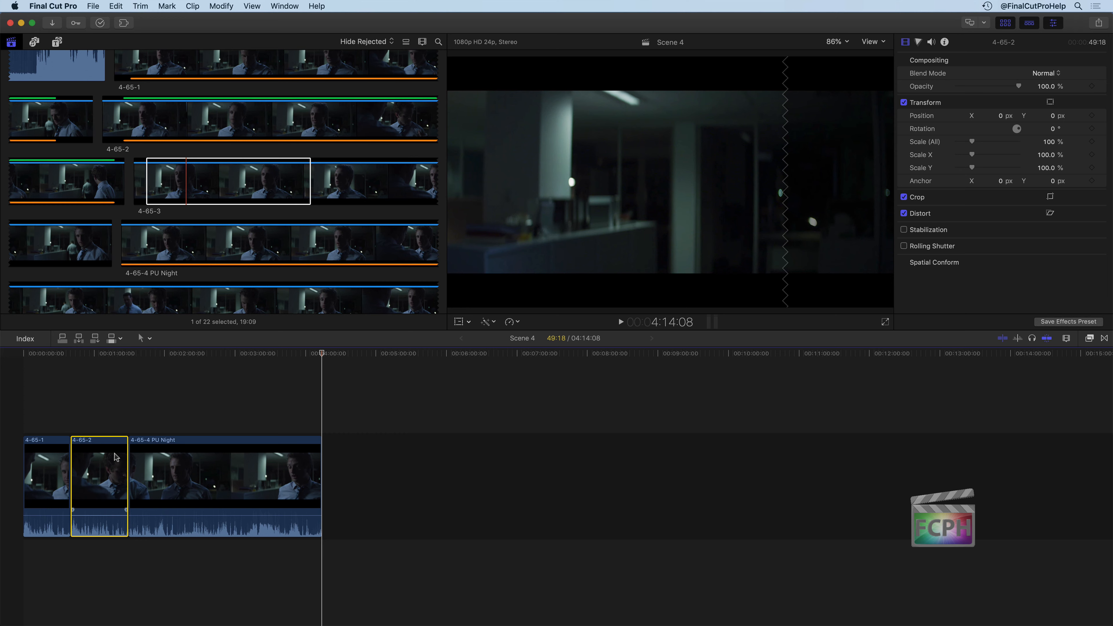
pyautogui.moveTo(192, 175); pyautogui.dragTo(93, 467)
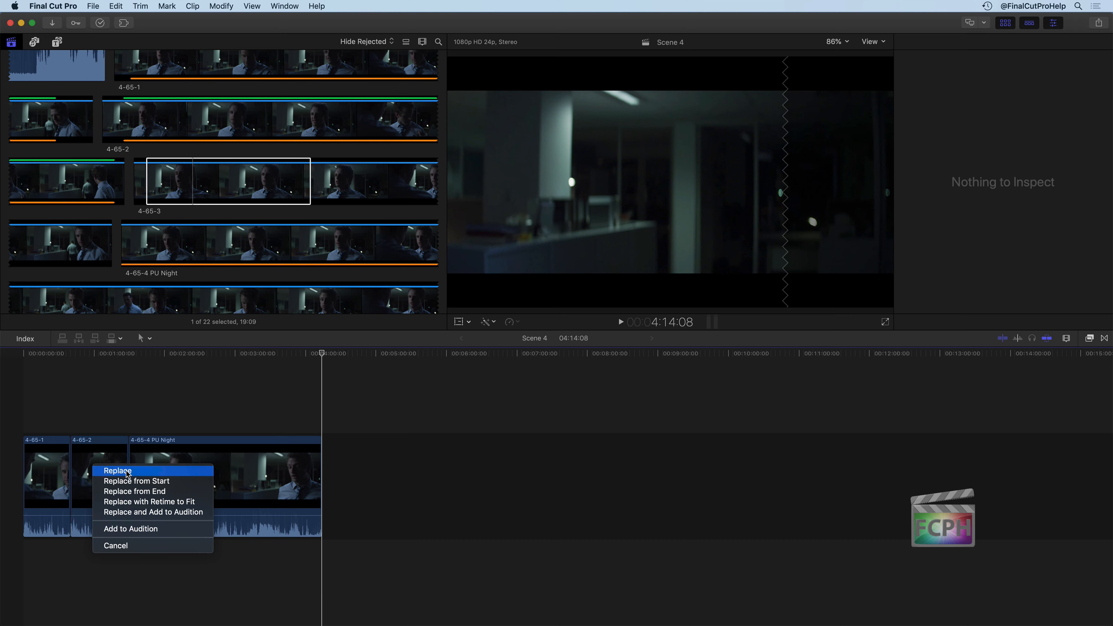
pyautogui.click(126, 473)
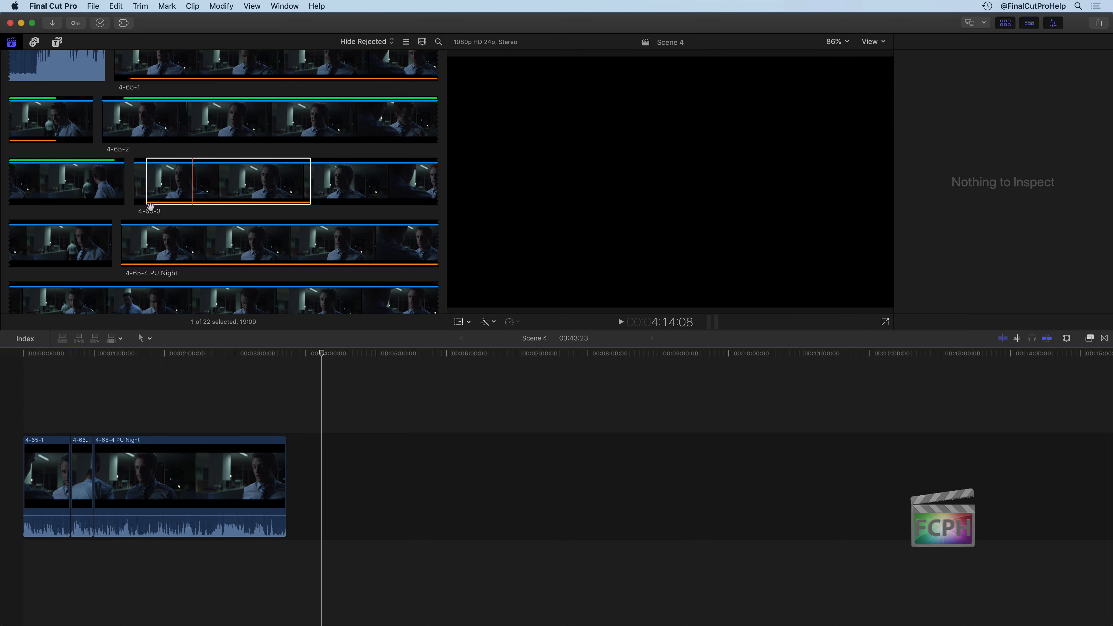
pyautogui.click(149, 204)
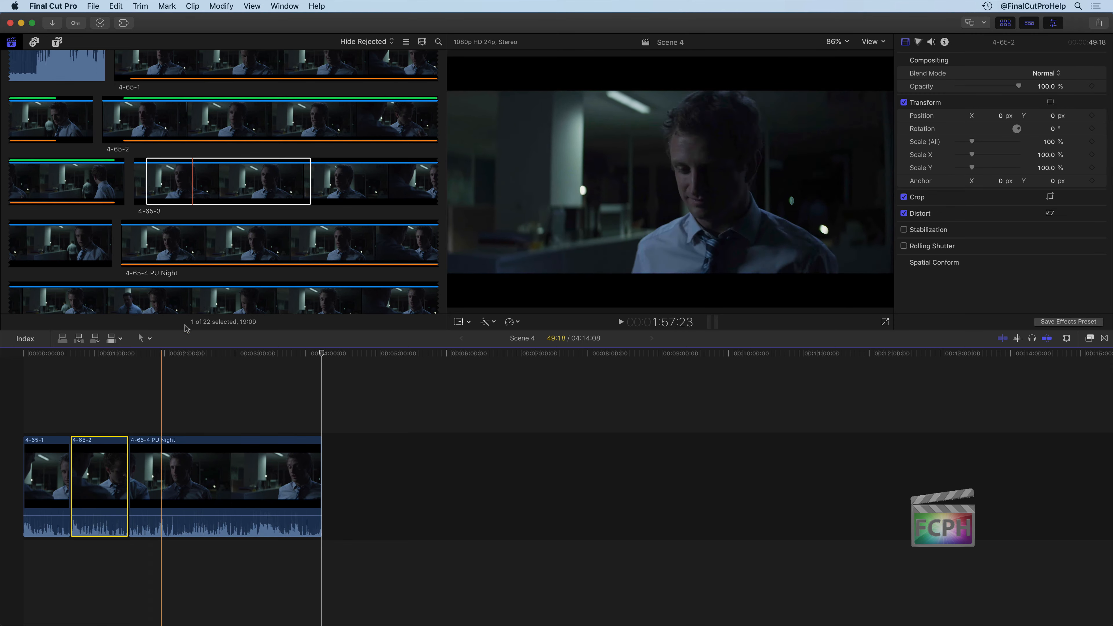
# Try Replace from Start on 4-65-2 with the 4-65-3 range again, check the used media range, and undo the edit
pyautogui.moveTo(187, 174); pyautogui.dragTo(97, 467)
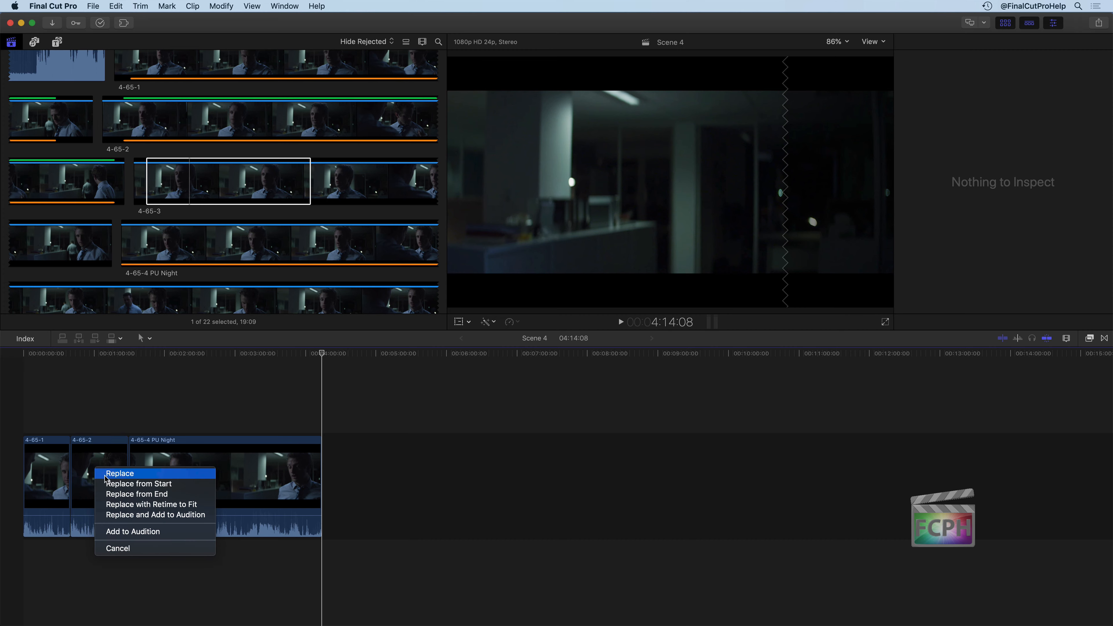
pyautogui.click(139, 484)
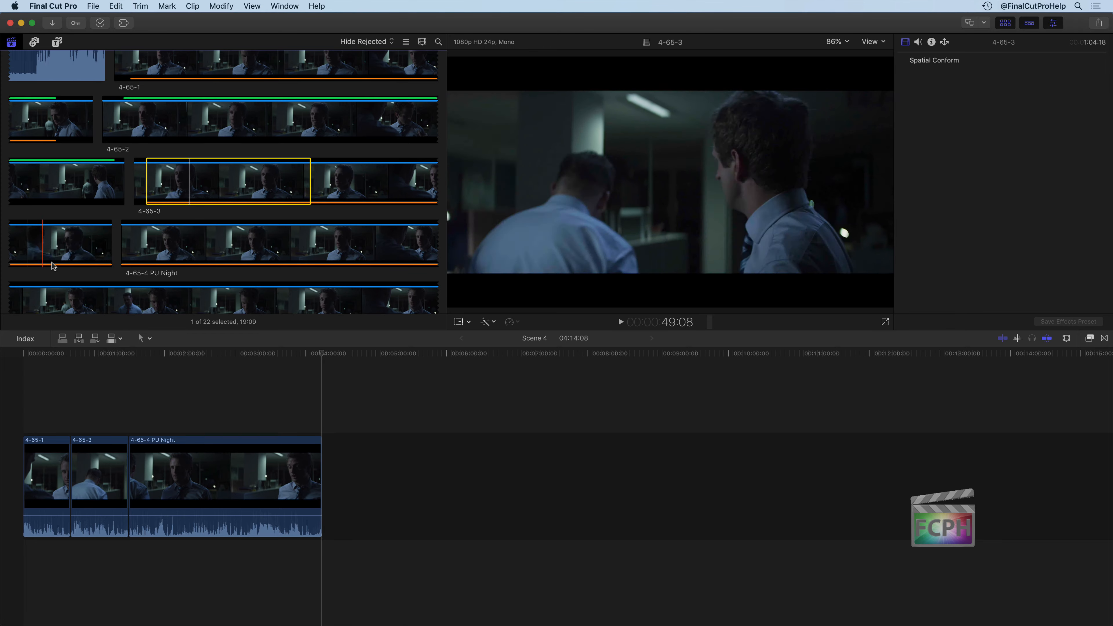
pyautogui.click(105, 506)
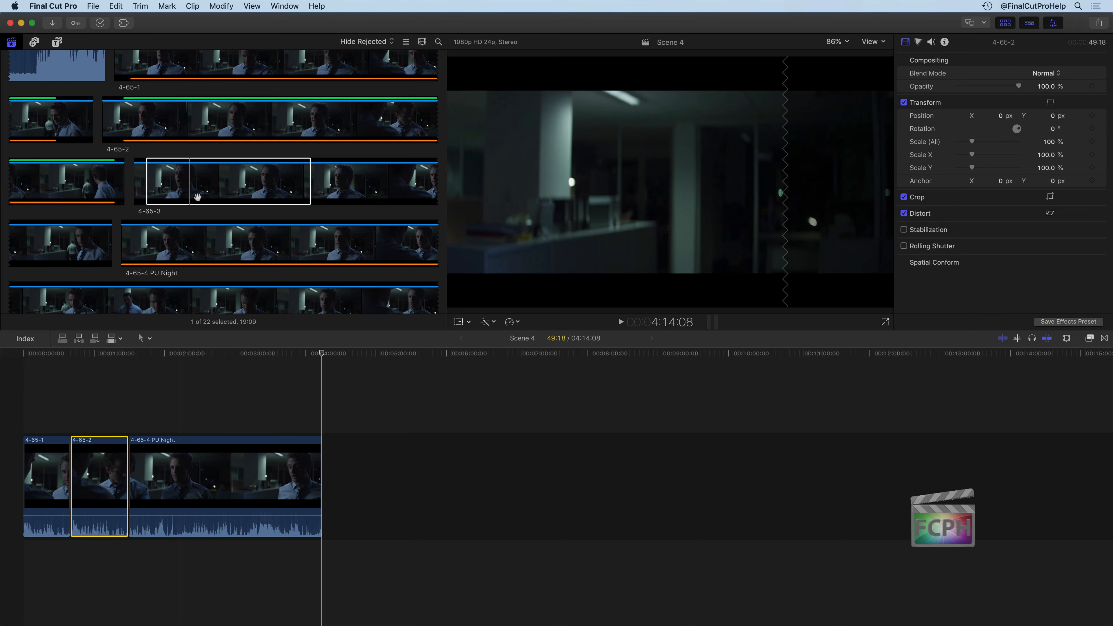
# Try Replace from End on 4-65-2 with the 4-65-3 range, accepting the shorter edit, and undo it while keeping the earlier clip deletion
pyautogui.moveTo(201, 258); pyautogui.dragTo(84, 478)
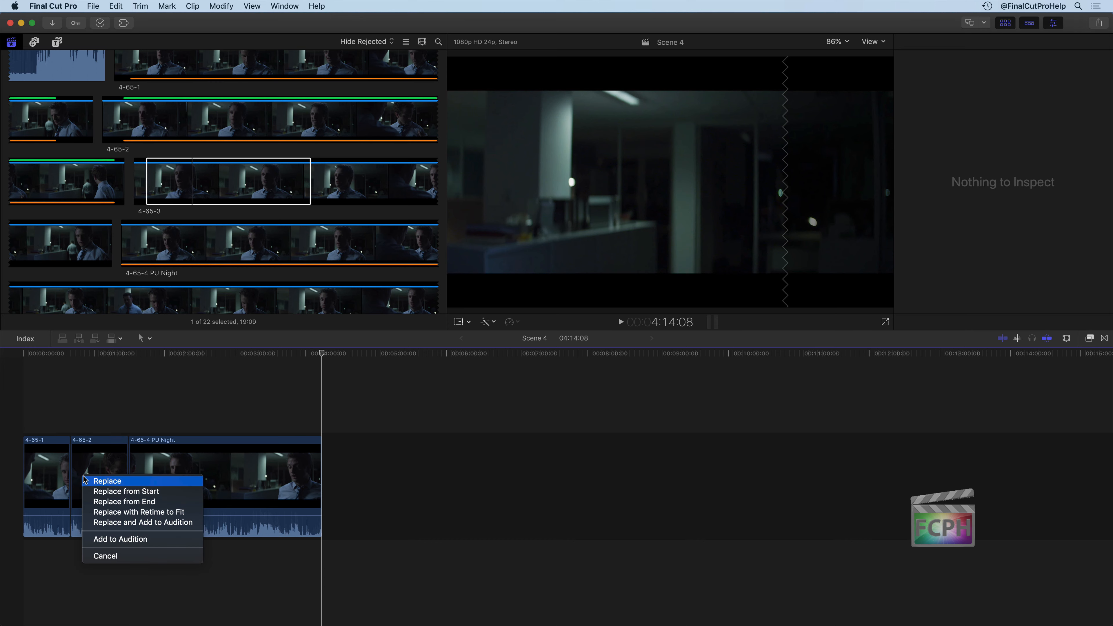
pyautogui.click(121, 504)
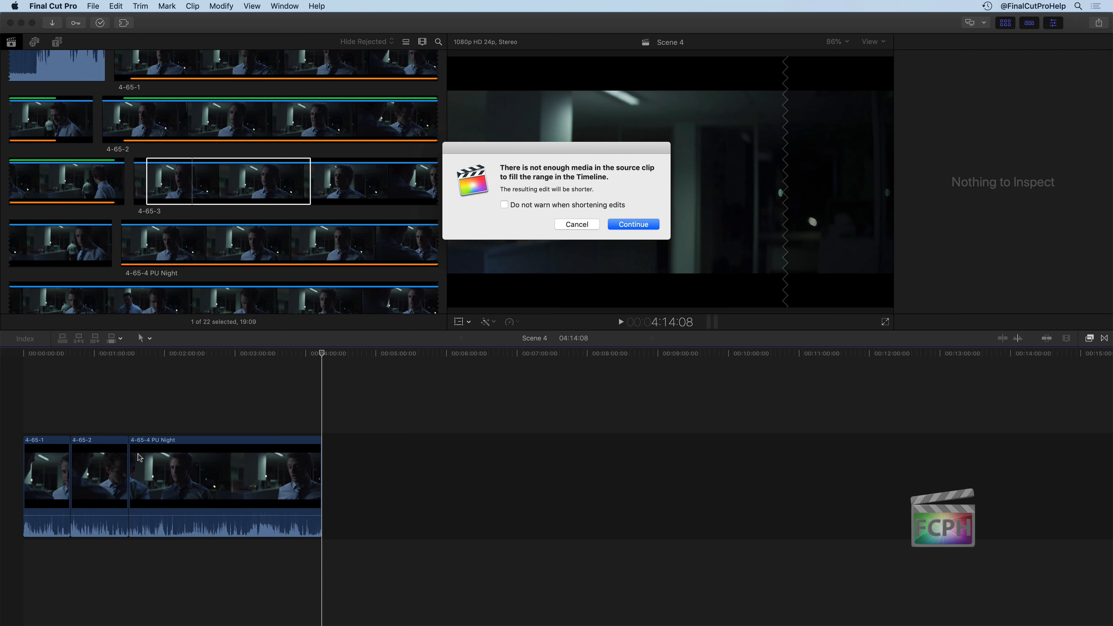
pyautogui.click(629, 224)
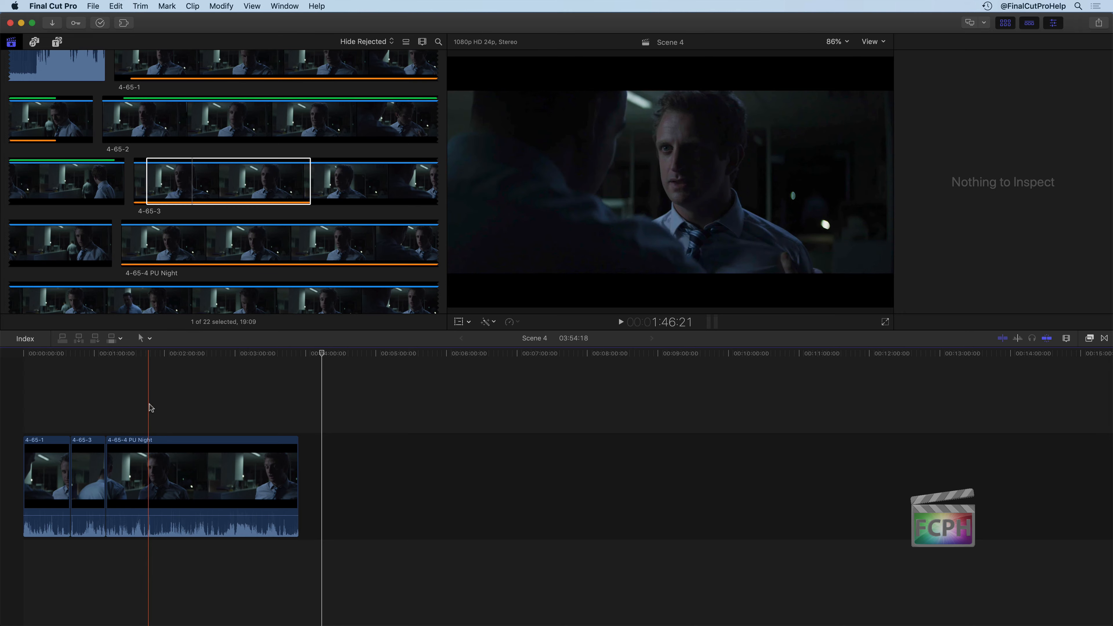
pyautogui.press('super+z')
pyautogui.press('super+z')
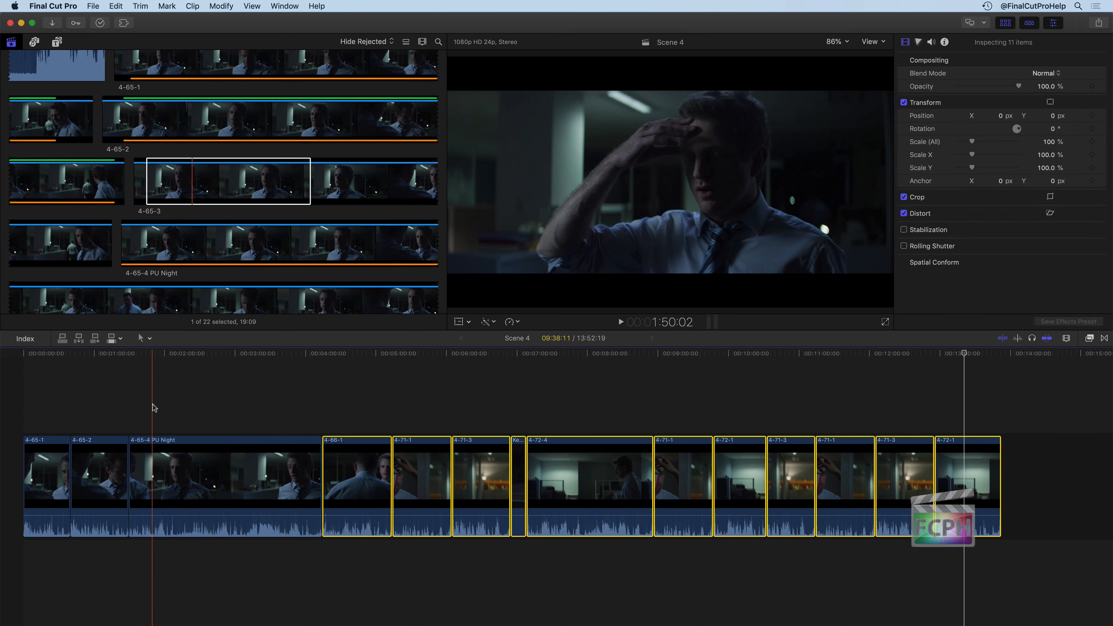
pyautogui.press('super+shift+z')
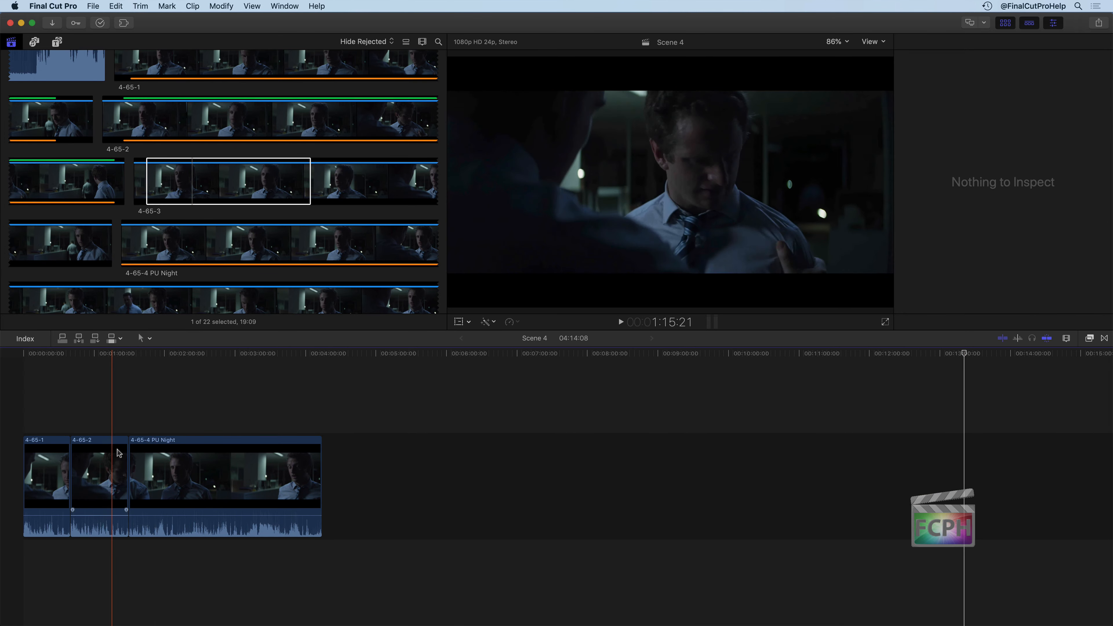
# Replace timeline clip 4-65-2 with the marked 4-65-3 range using Replace with Retime to Fit
pyautogui.click(97, 473)
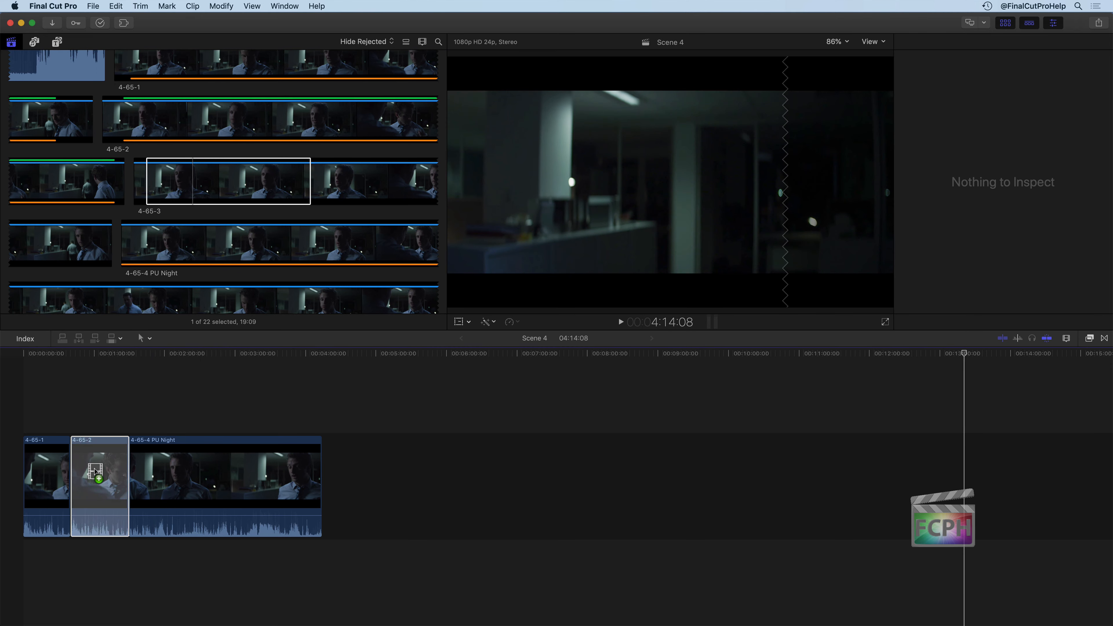
pyautogui.moveTo(96, 473); pyautogui.dragTo(96, 472)
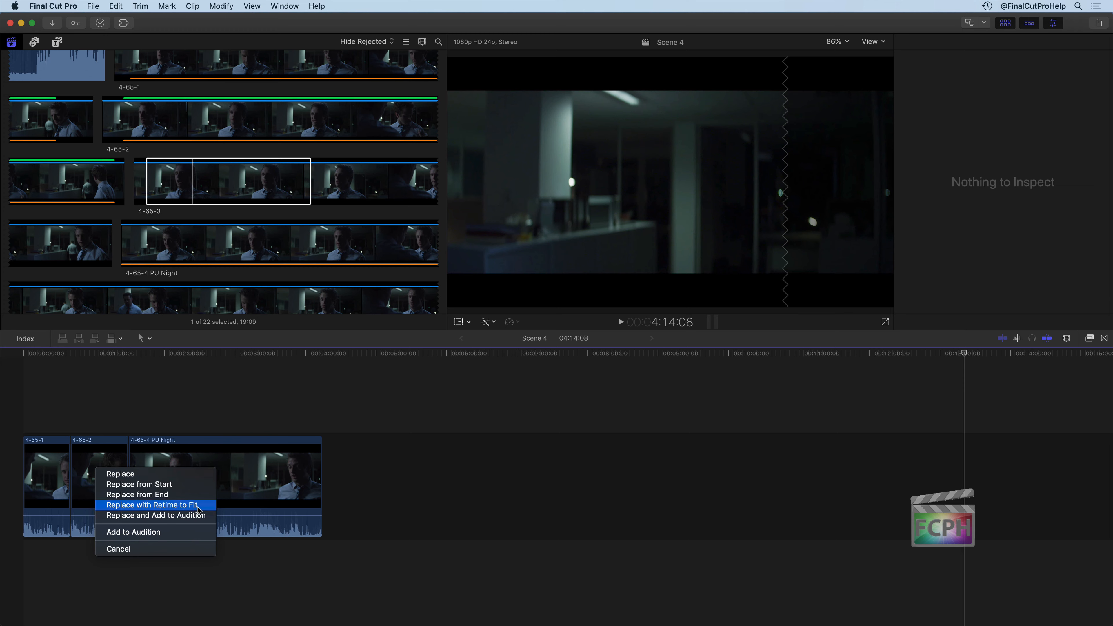
pyautogui.click(146, 506)
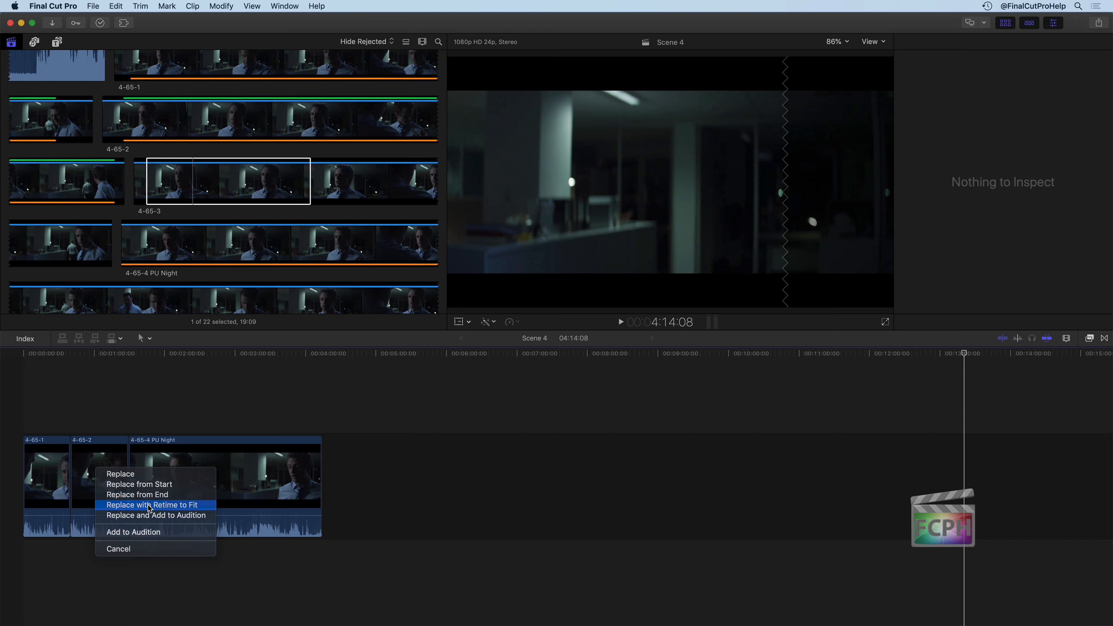
pyautogui.click(149, 197)
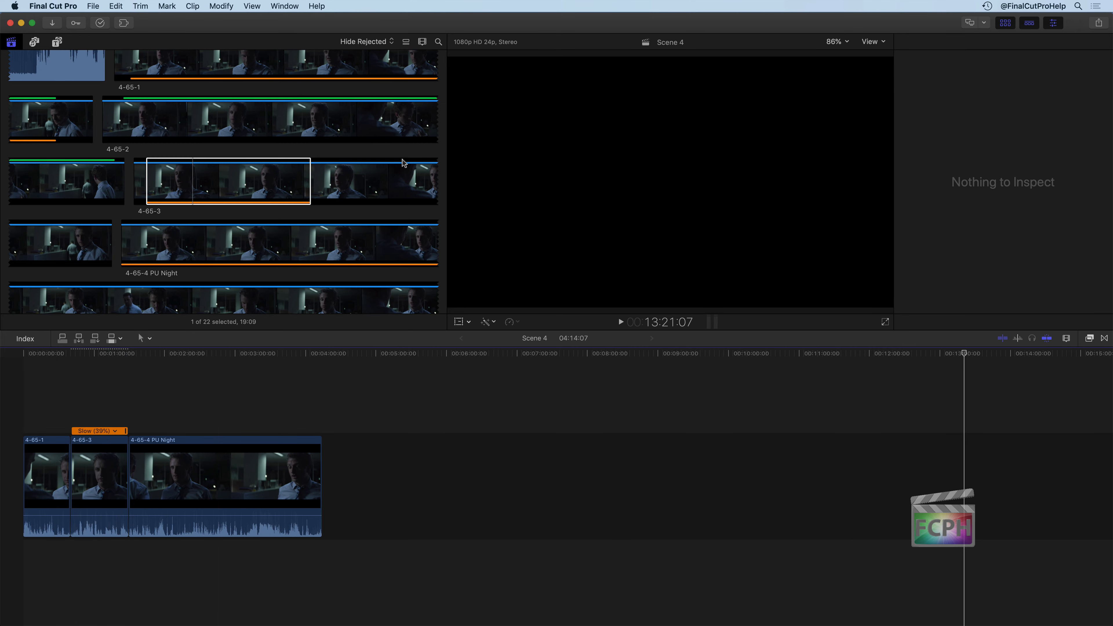
pyautogui.moveTo(222, 173); pyautogui.dragTo(174, 173)
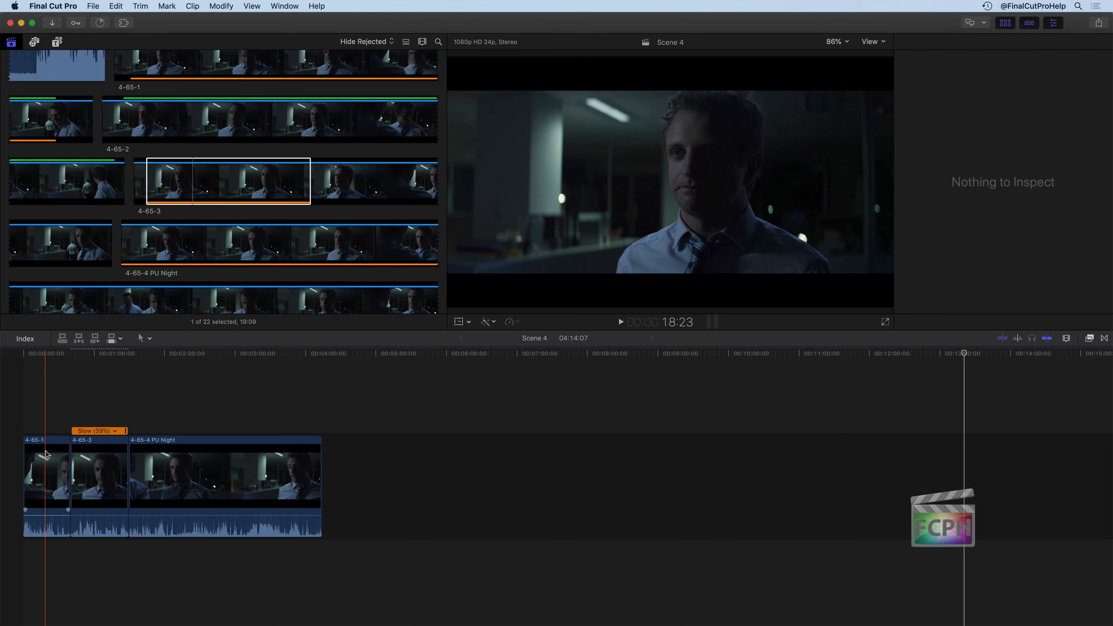
# Play the timeline from clip 4-65-1 into the retimed 4-65-3 clip to review the slowed replacement
pyautogui.press('space')
pyautogui.click(47, 455)
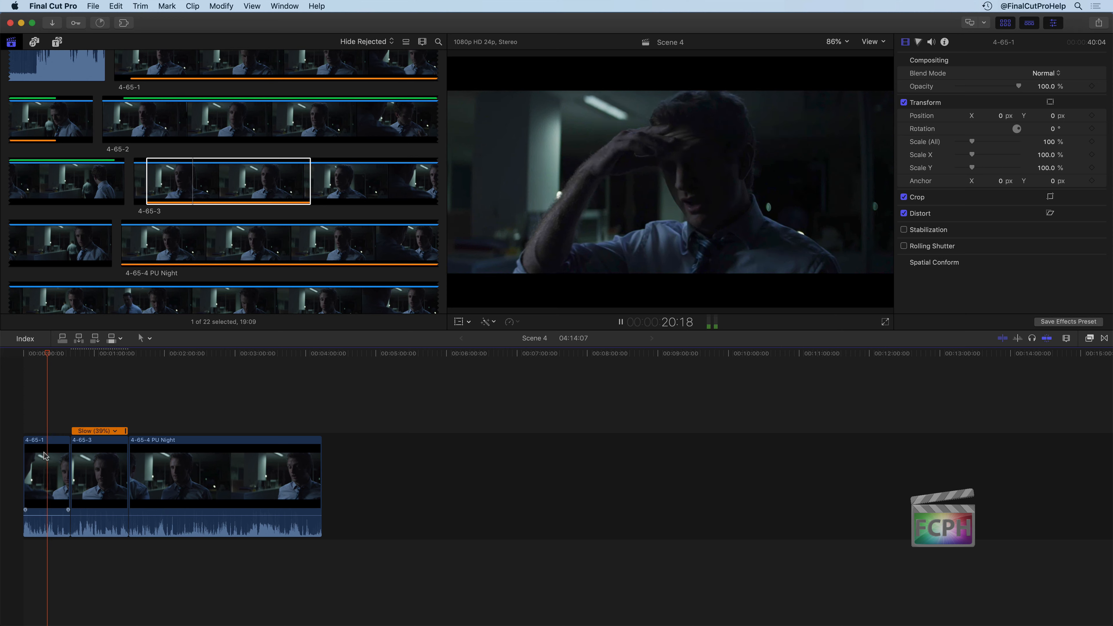
pyautogui.press('space')
pyautogui.press('space')
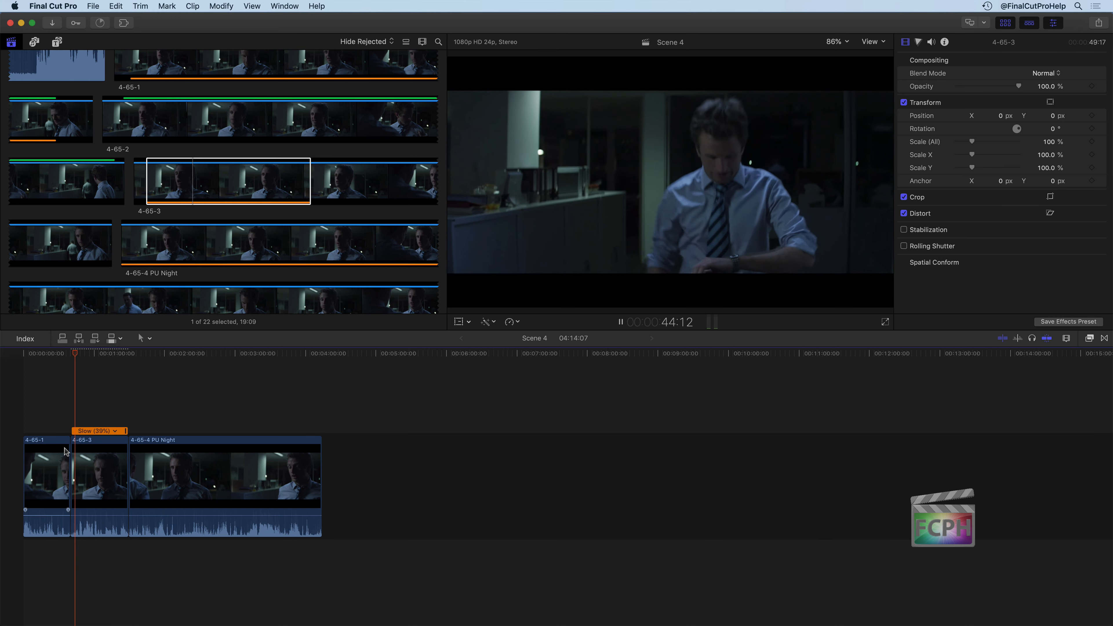
# Stop playback and undo the Replace with Retime to Fit edit so clip 4-65-2 is back in the timeline
pyautogui.press('space')
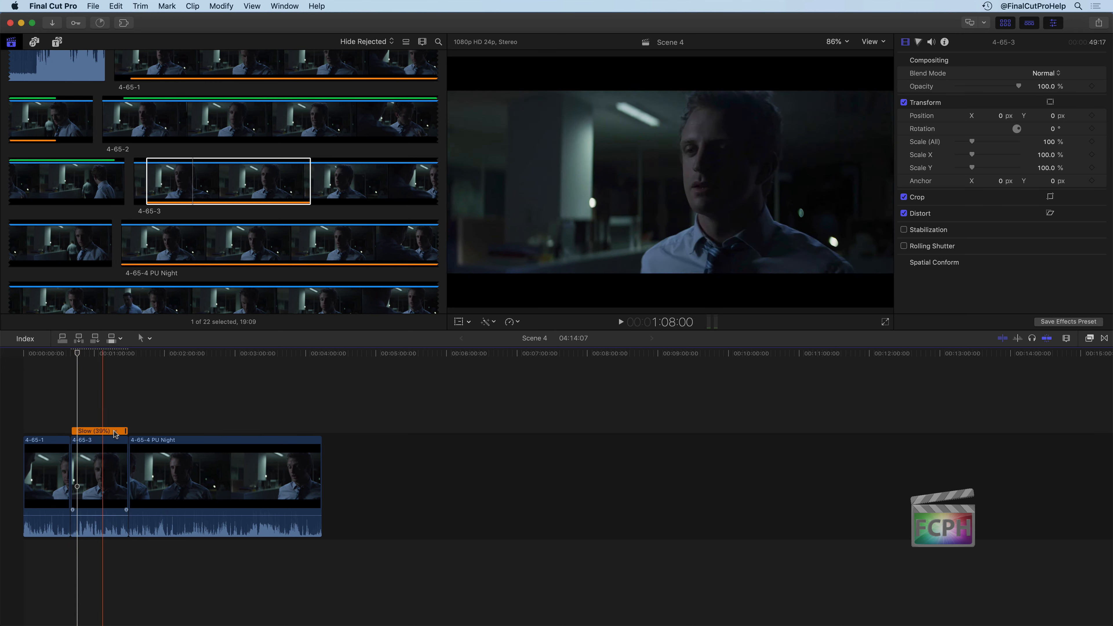
pyautogui.click(193, 206)
pyautogui.press('super+z')
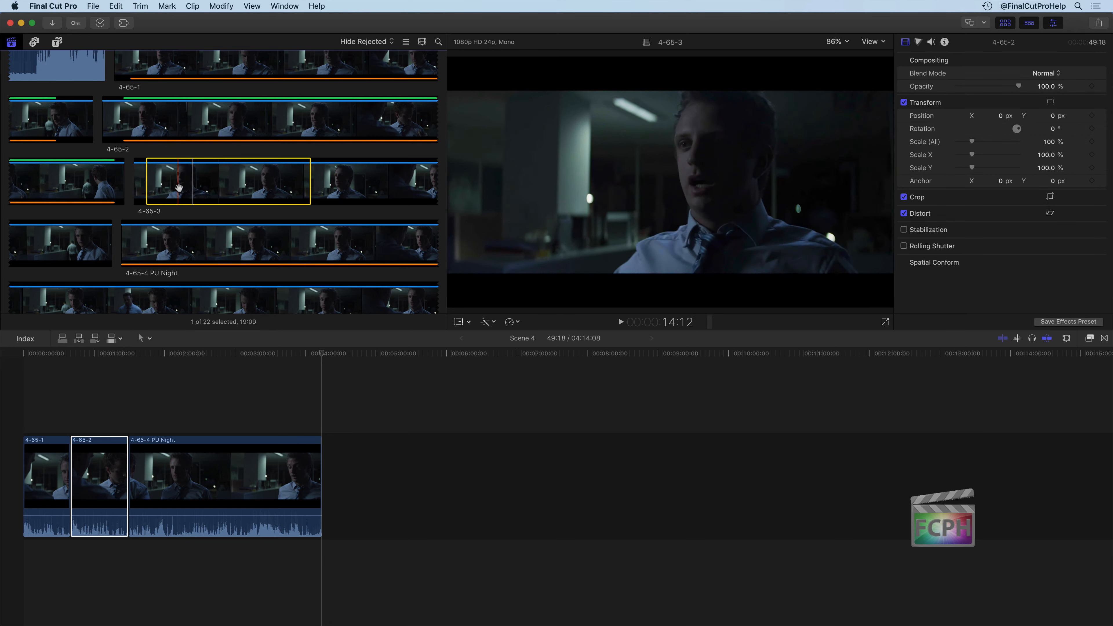
# Apply Replace and Add to Audition on 4-65-2 with the 4-65-3 range, and switch the audition pick back to 4-65-2
pyautogui.moveTo(178, 187); pyautogui.dragTo(82, 477)
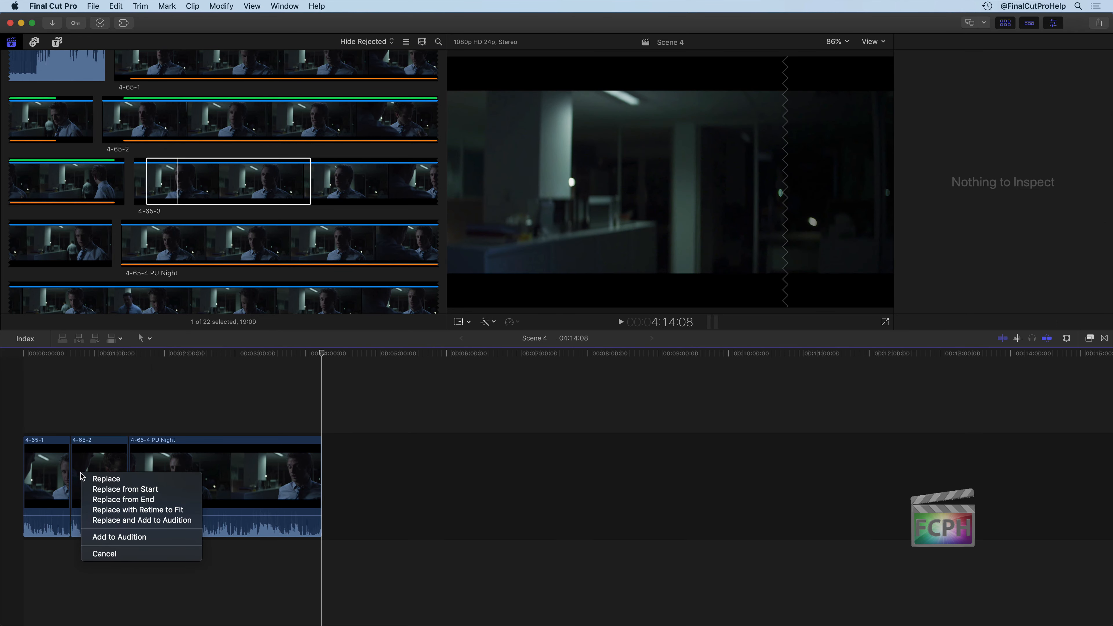
pyautogui.click(112, 522)
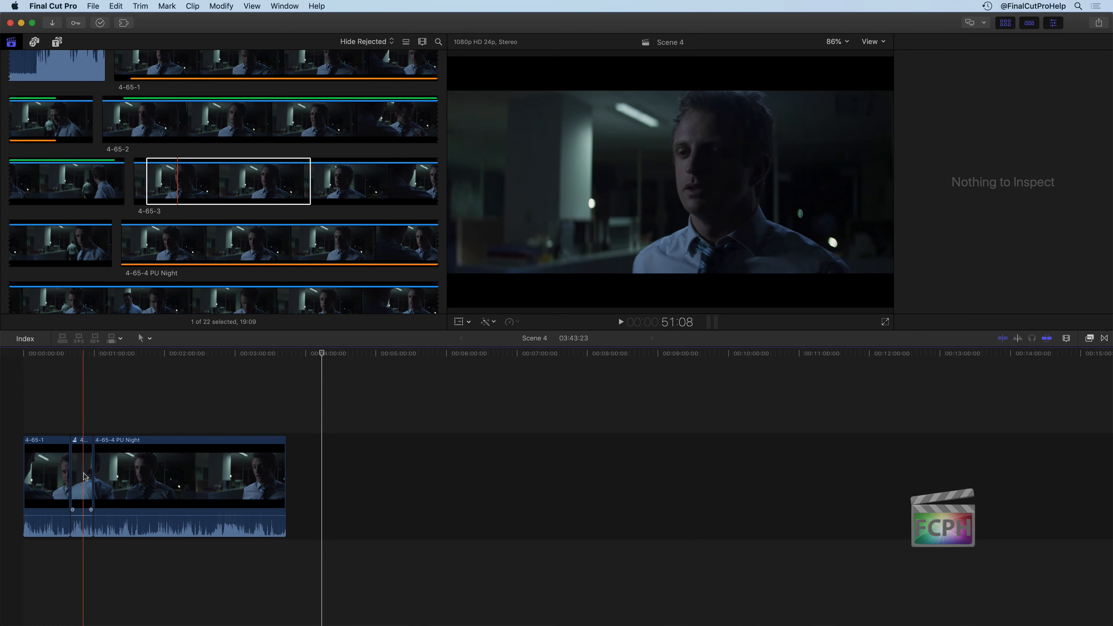
pyautogui.click(75, 441)
pyautogui.press('Left')
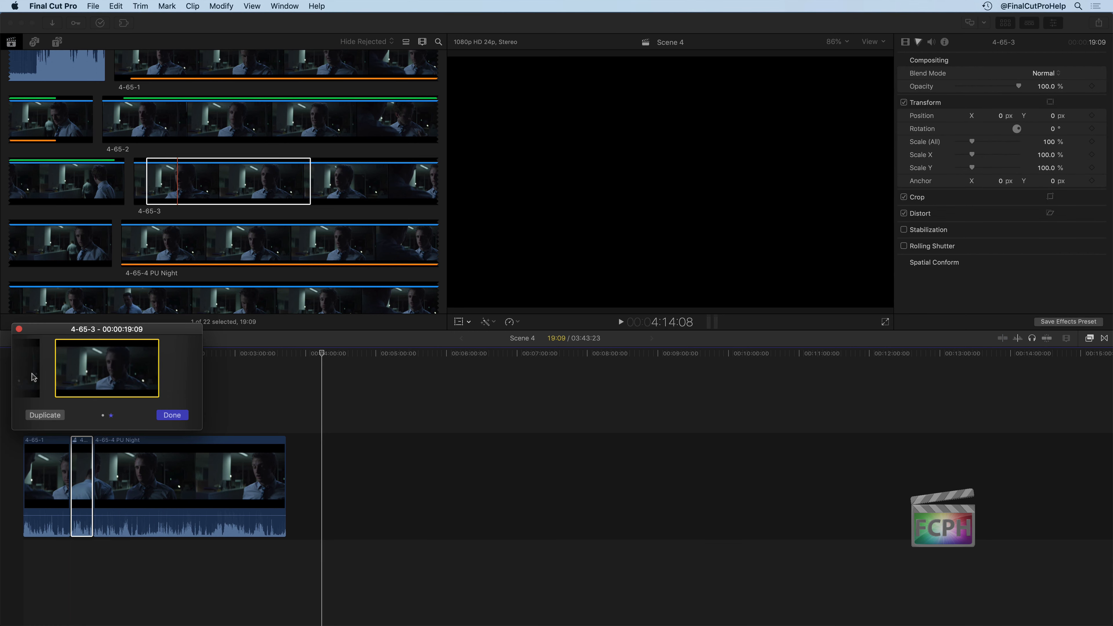
pyautogui.click(189, 384)
pyautogui.click(29, 377)
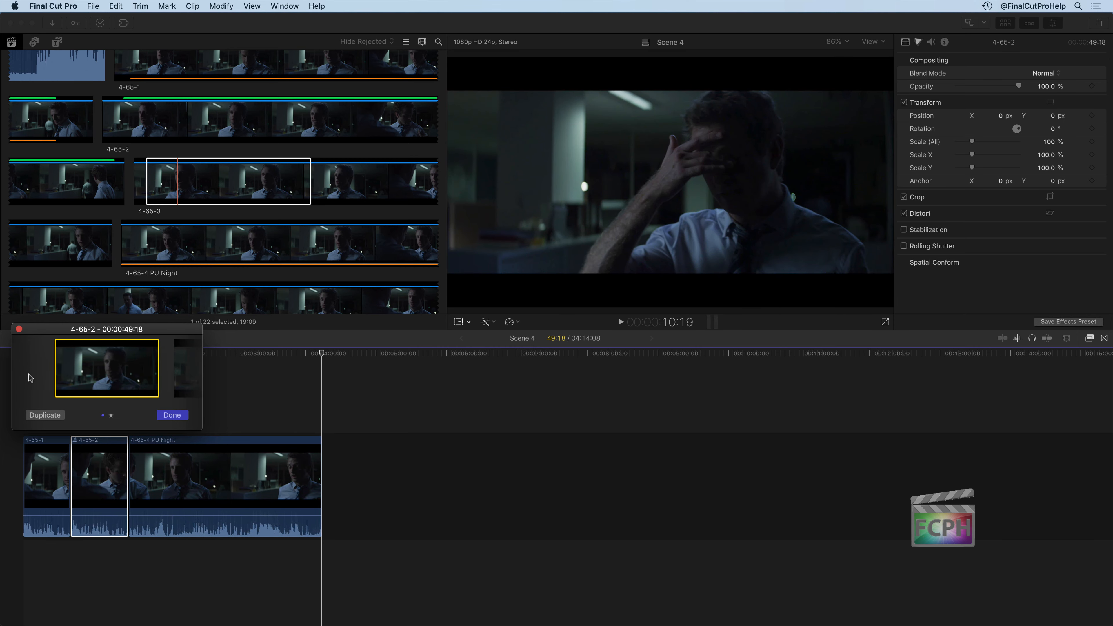
pyautogui.click(173, 416)
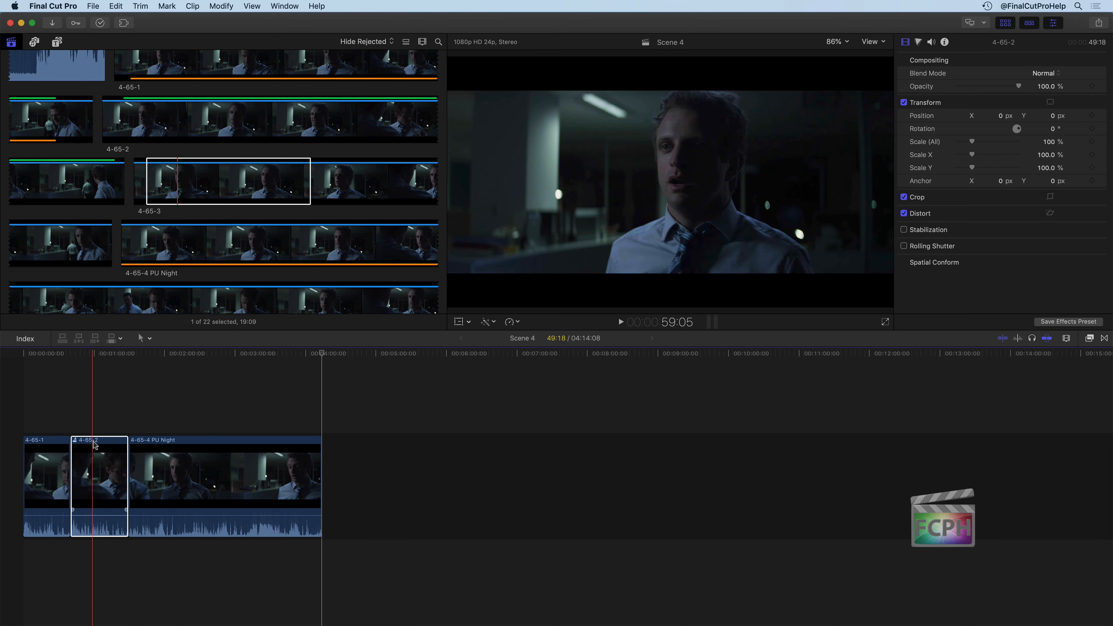
# Undo the audition edits on timeline clip 4-65-2
pyautogui.click(170, 204)
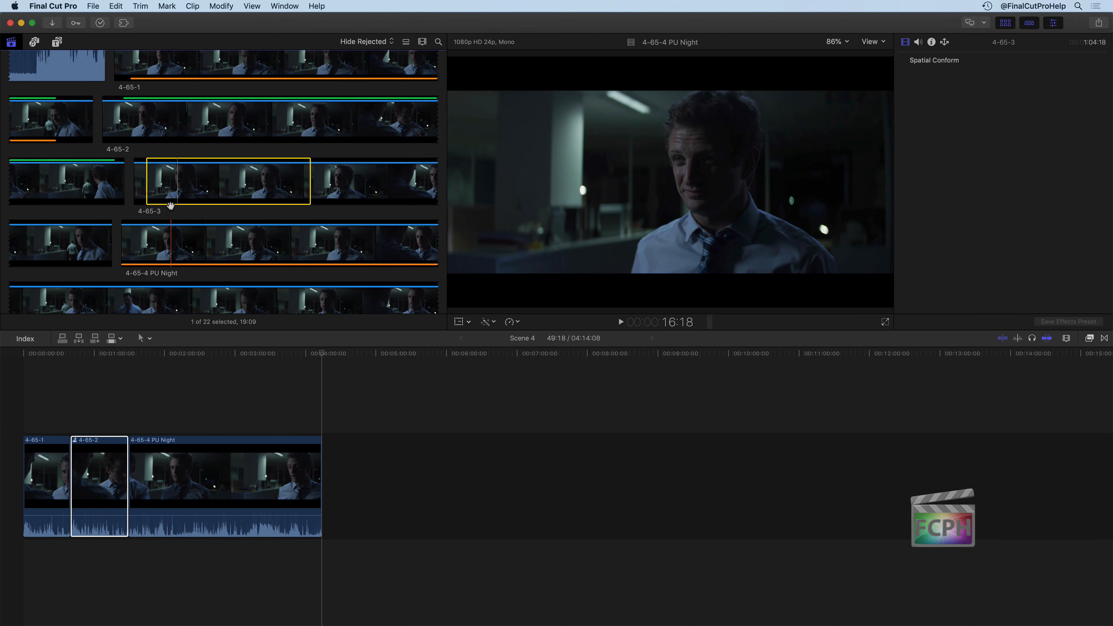
pyautogui.hotkey('shift', 'y')
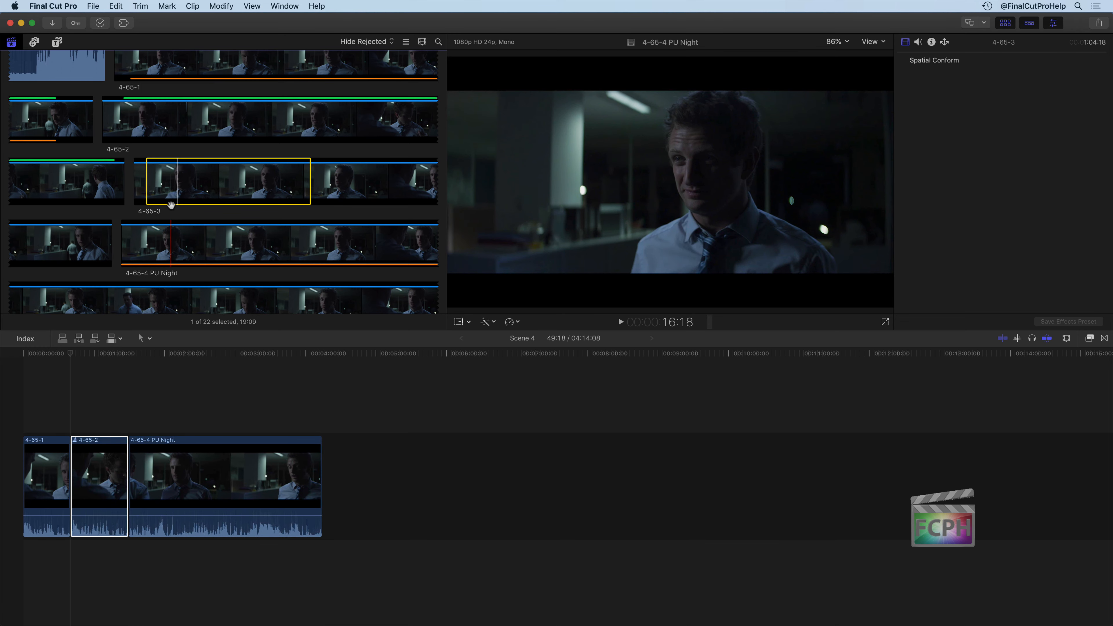
pyautogui.press('super+z')
# Bring up the replace options for the 4-65-3 range over timeline clip 4-65-2, review them, and cancel without replacing
pyautogui.moveTo(176, 180); pyautogui.dragTo(104, 479)
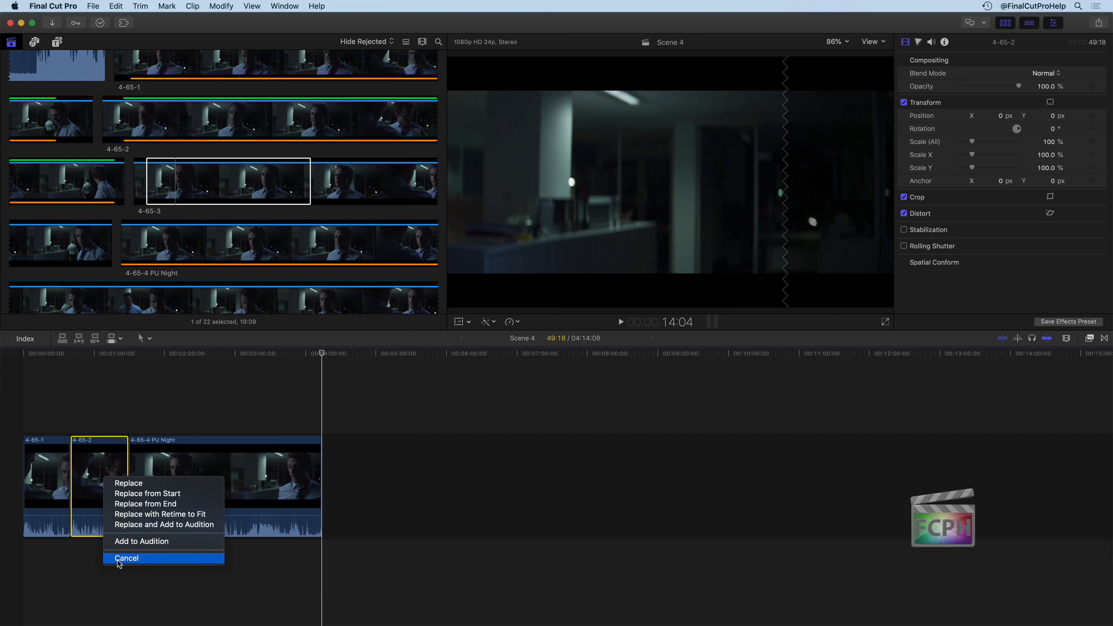
pyautogui.click(143, 561)
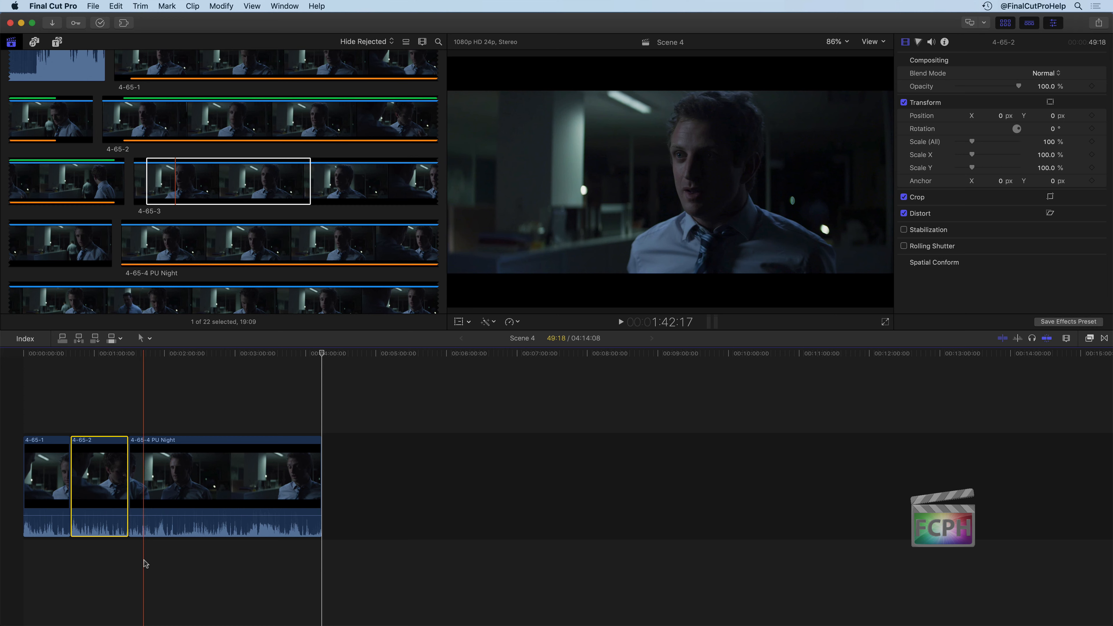
pyautogui.click(175, 182)
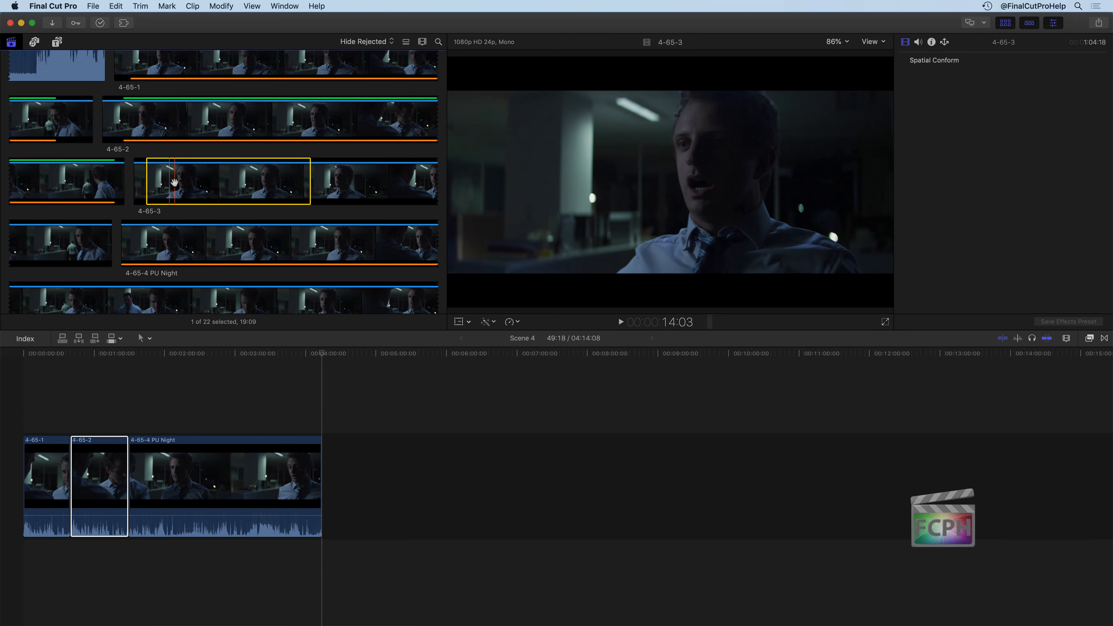
# Place the playhead inside timeline clip 4-65-2 at 1:13:02 and select the marked 4-65-3 range in the browser
pyautogui.click(221, 353)
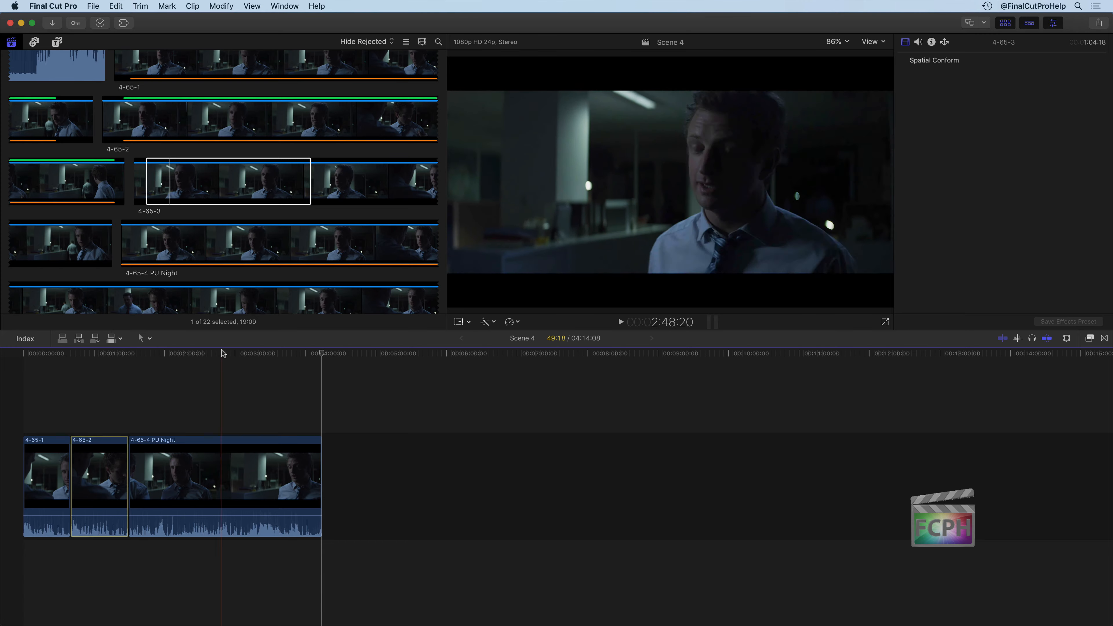
pyautogui.moveTo(321, 356); pyautogui.dragTo(110, 370)
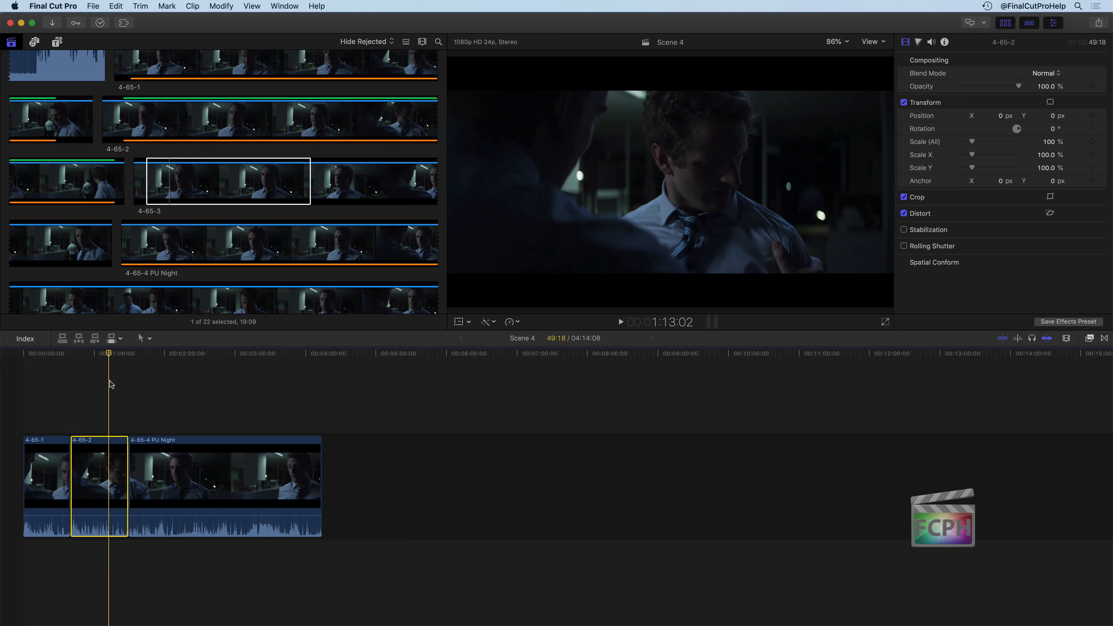
pyautogui.click(198, 178)
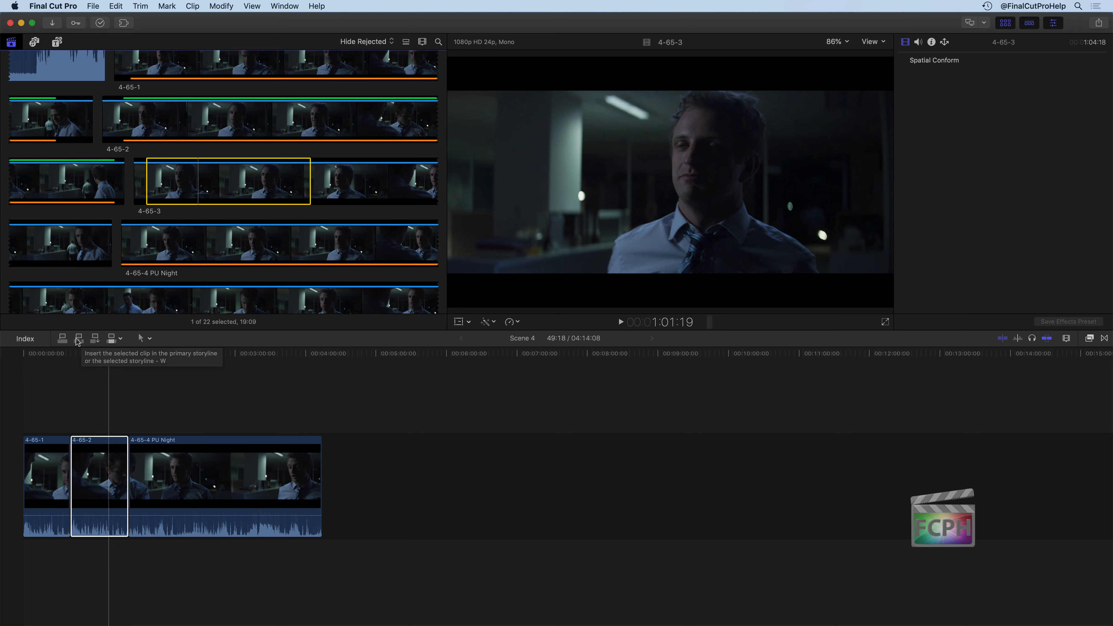
# Try inserting the 4-65-3 range at the playhead inside 4-65-2, check the clip pieces around it, and undo the insert
pyautogui.click(78, 339)
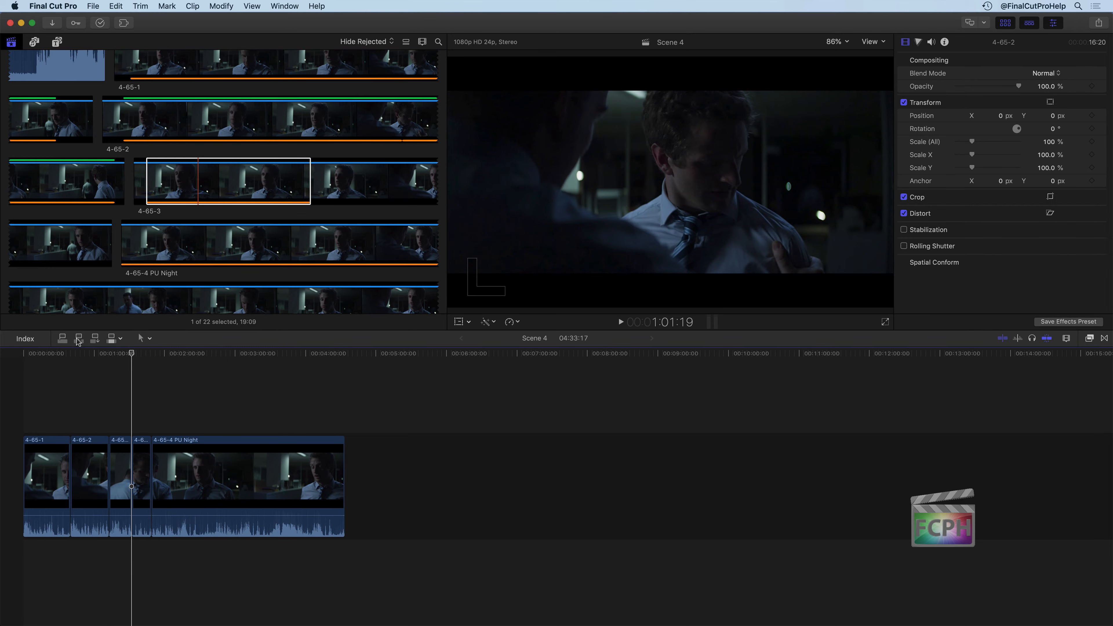
pyautogui.click(118, 456)
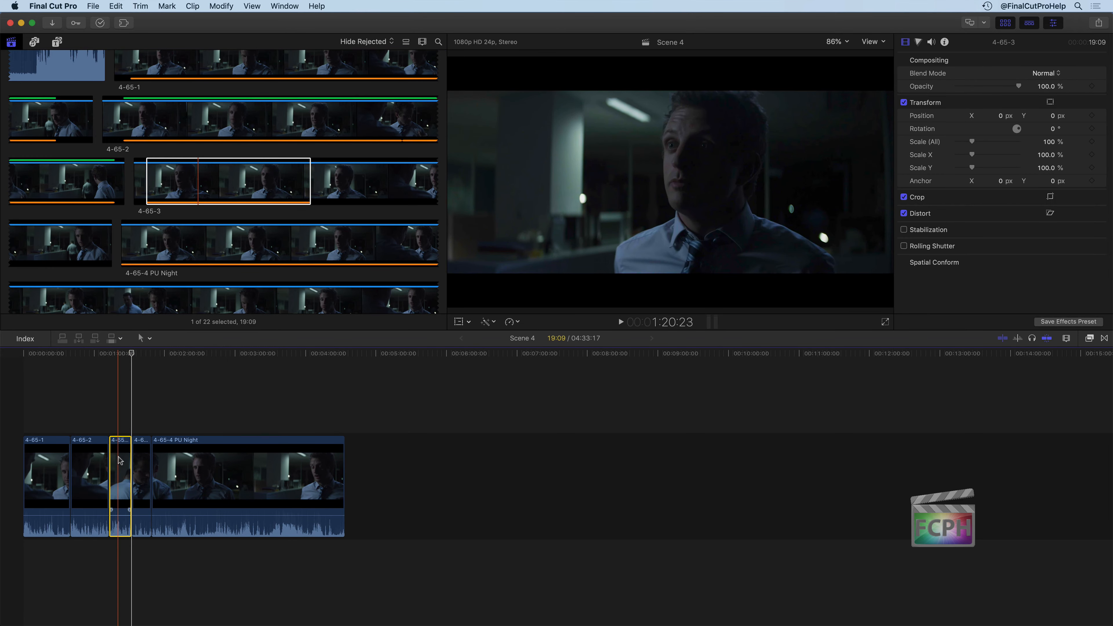
pyautogui.click(84, 461)
pyautogui.click(143, 463)
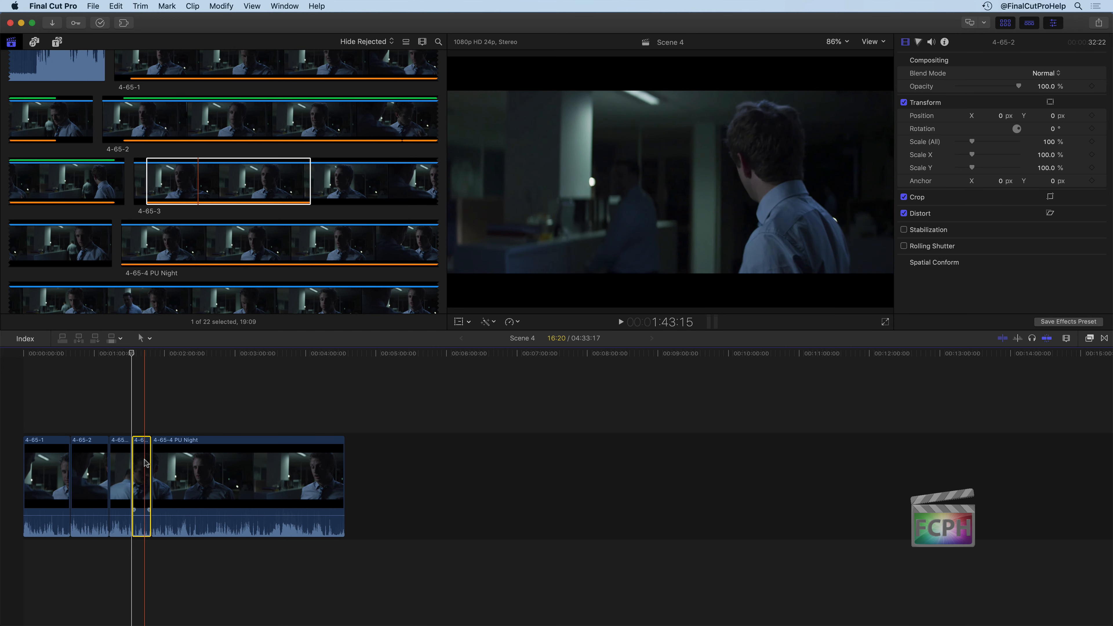
pyautogui.click(116, 463)
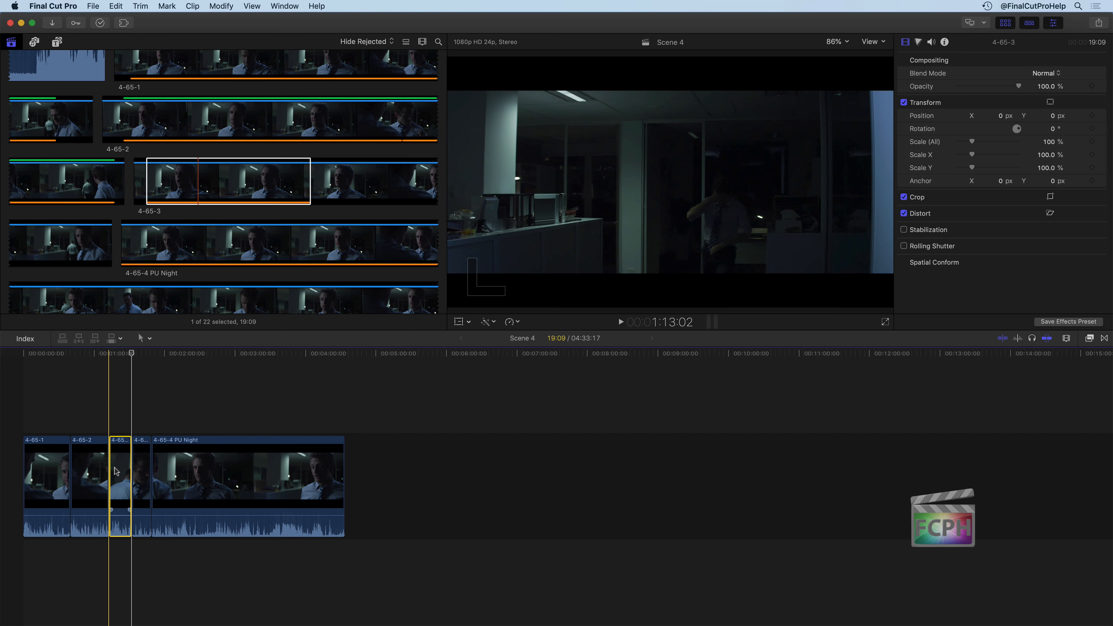
pyautogui.press('Delete')
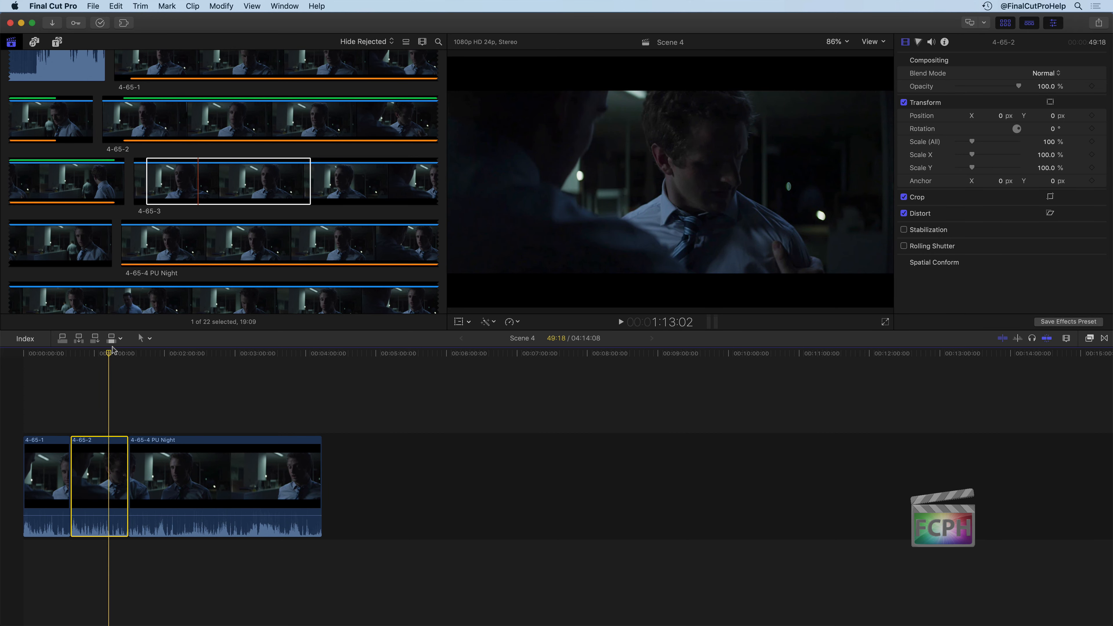
# Try the insert edit with the 4-65-3 range again, inspect both parts of the split 4-65-2 clip, and undo it
pyautogui.click(198, 178)
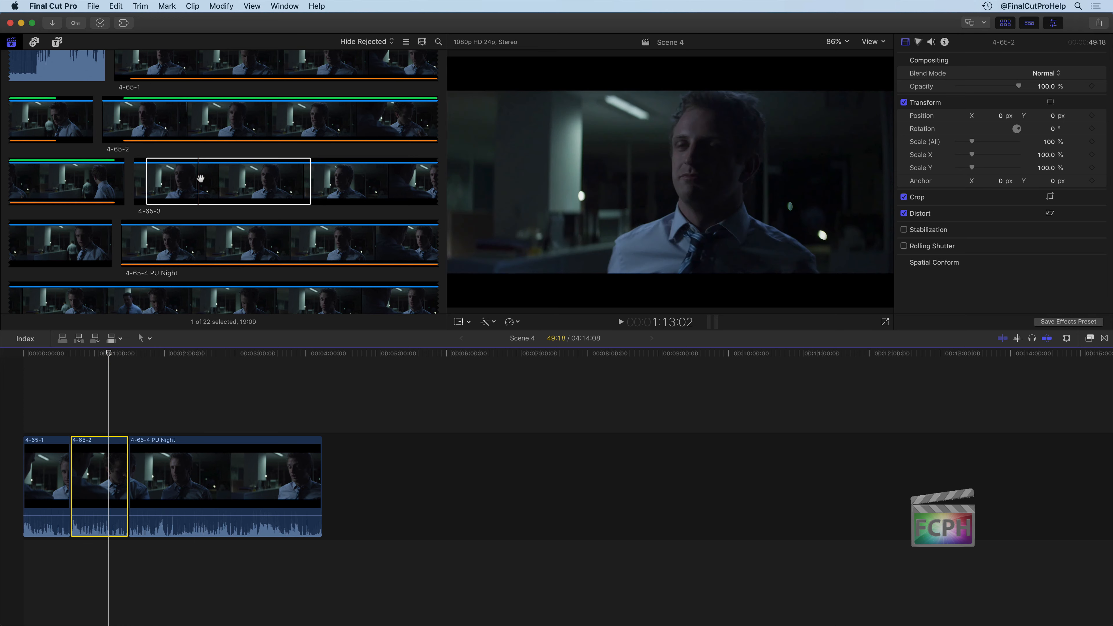
pyautogui.click(79, 339)
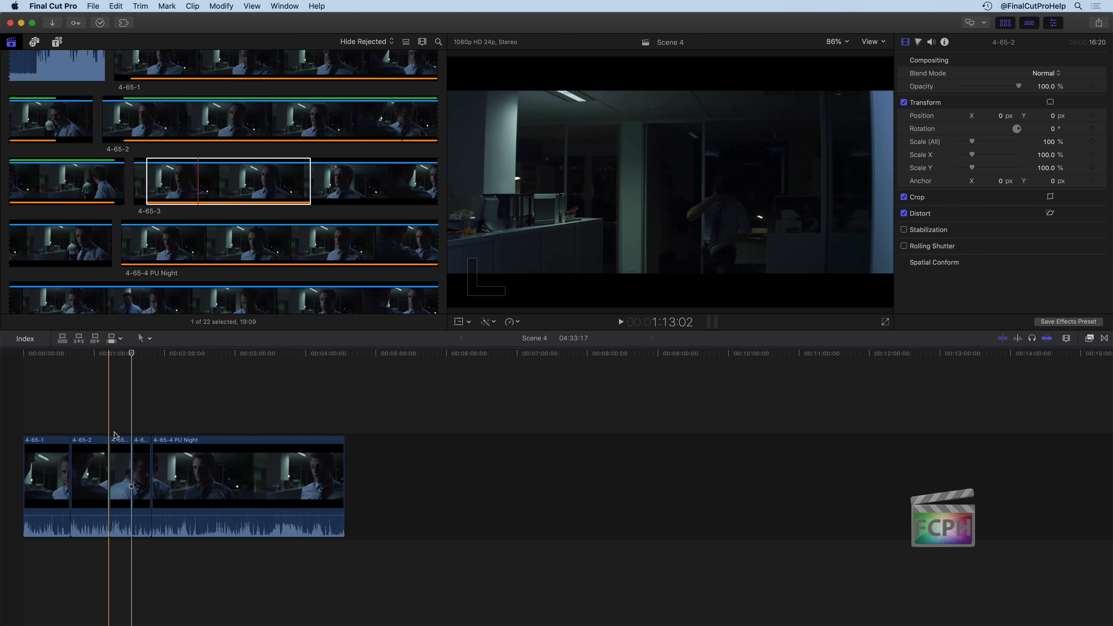
pyautogui.click(100, 474)
pyautogui.click(142, 487)
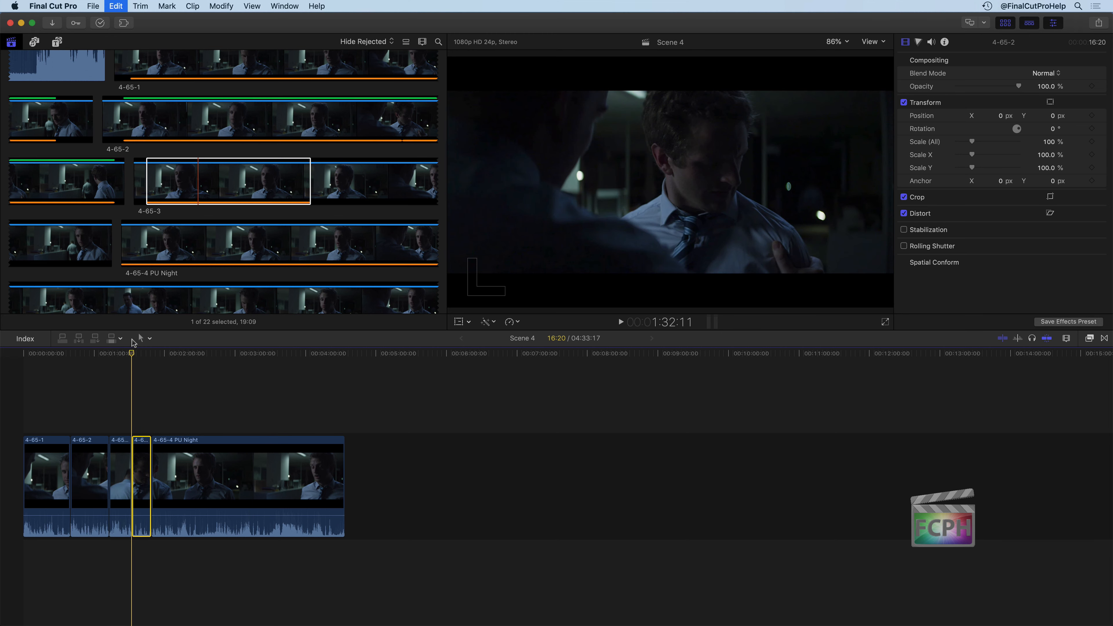
pyautogui.press('Delete')
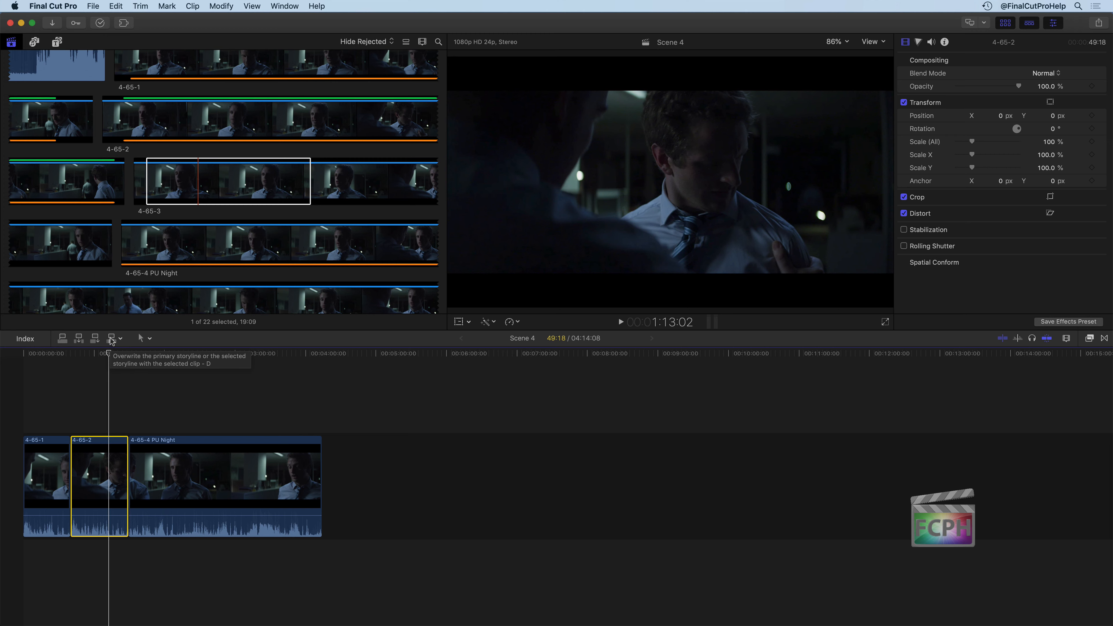
# Try overwriting the timeline at the playhead with the 4-65-3 range twice, checking the neighbouring clips and undoing each overwrite
pyautogui.click(111, 339)
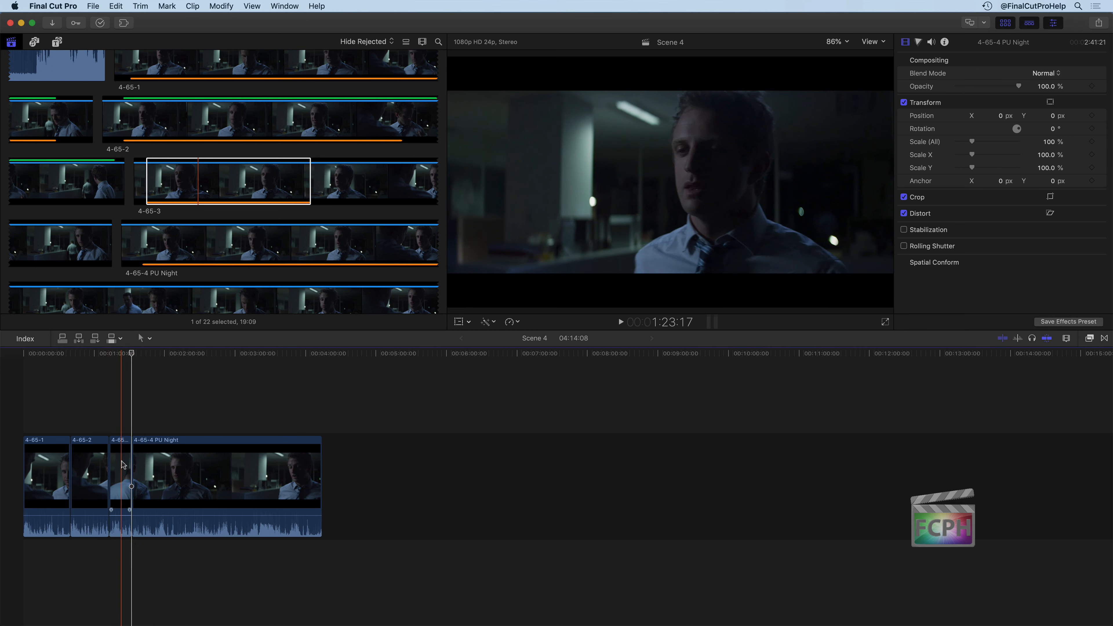
pyautogui.press('Delete')
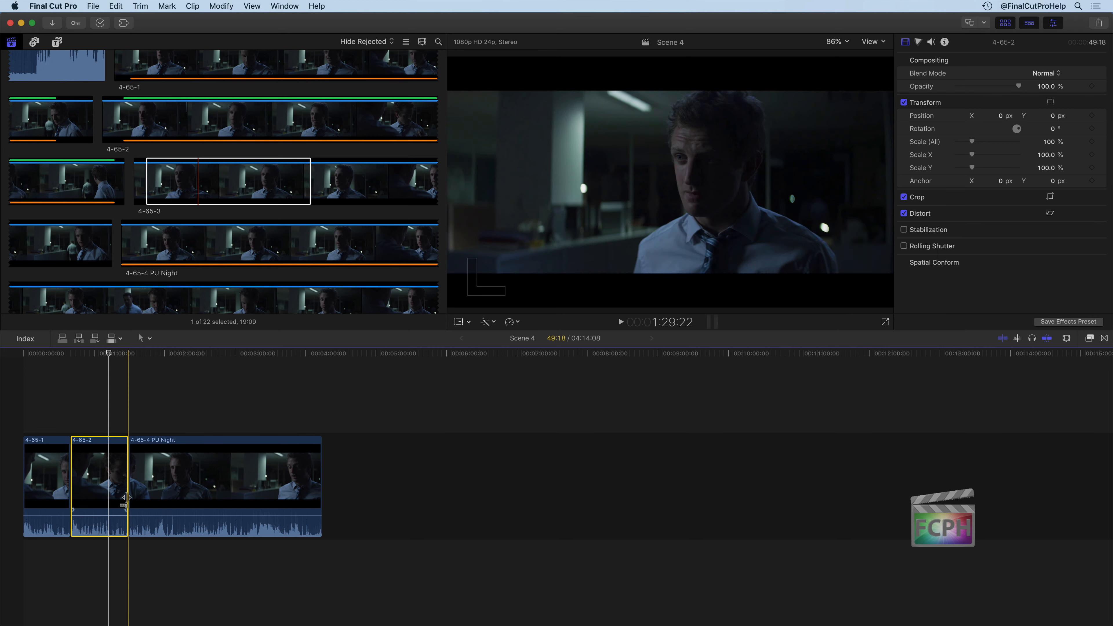
pyautogui.click(111, 339)
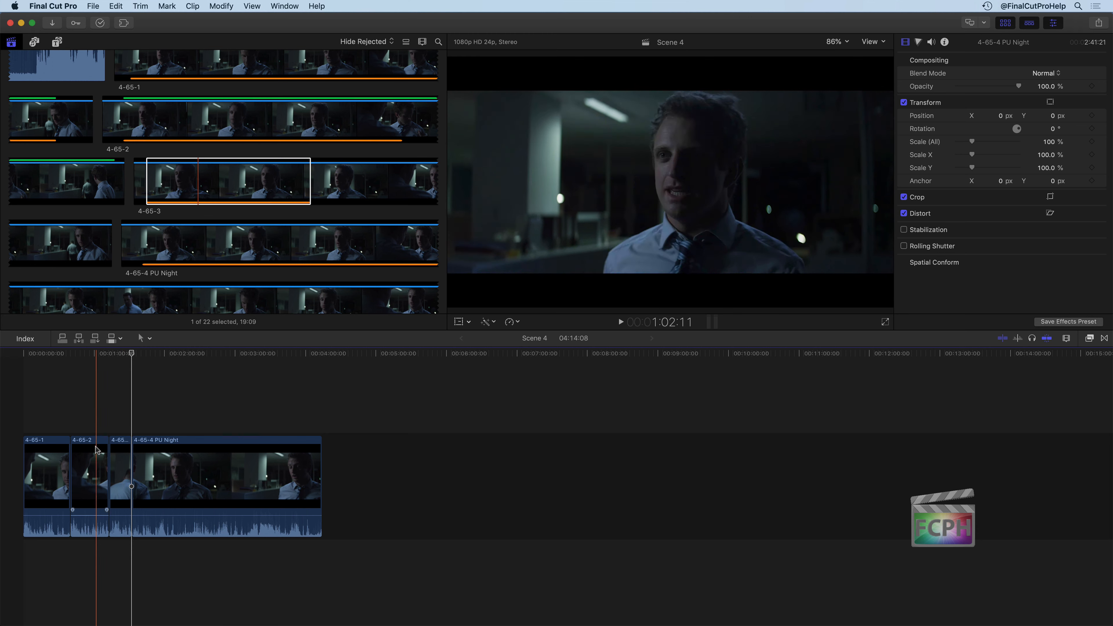
pyautogui.click(99, 461)
pyautogui.click(157, 456)
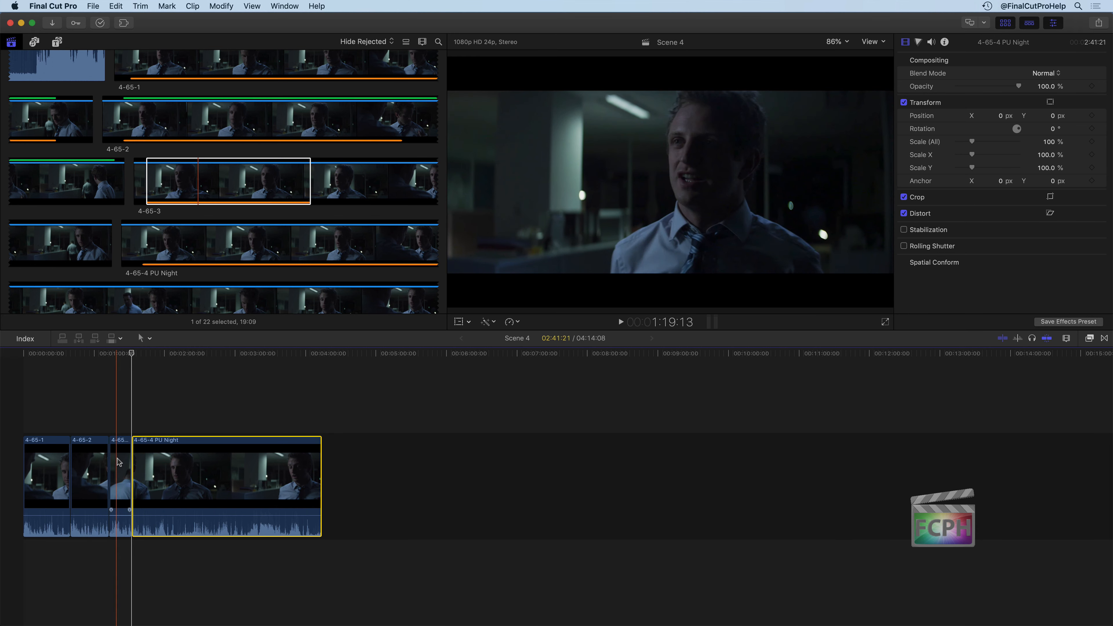
pyautogui.press('super+z')
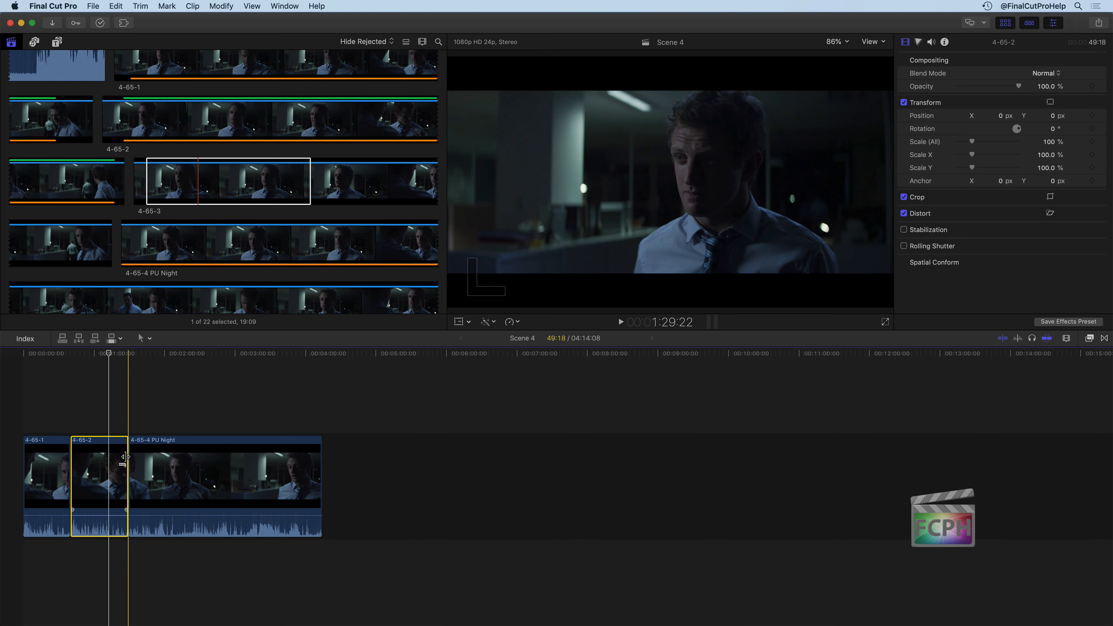